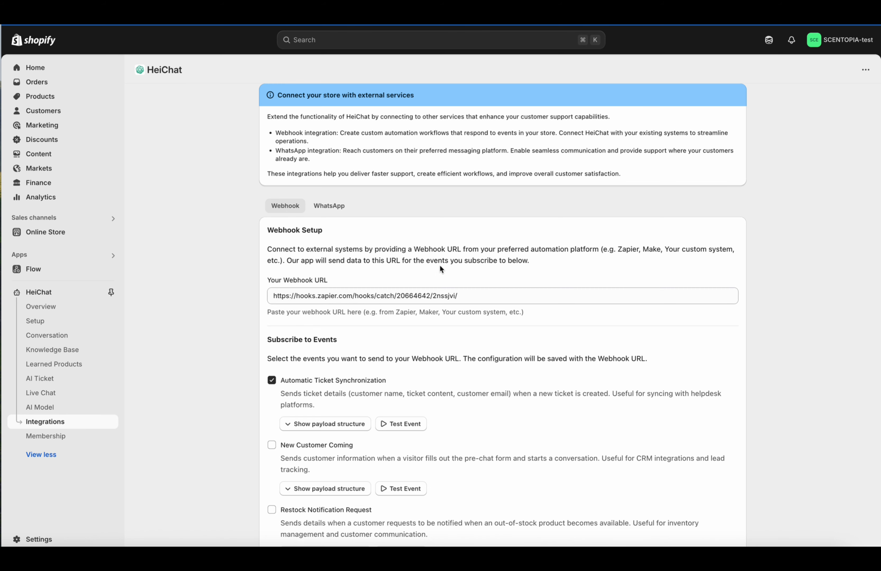
Step: In HeiChat's webhook settings, keep Automatic Ticket Synchronization enabled and stop Restock Notification Request events
{"action": "scroll", "coordinate": [442, 271], "scroll_direction": "down", "scroll_amount": 5}
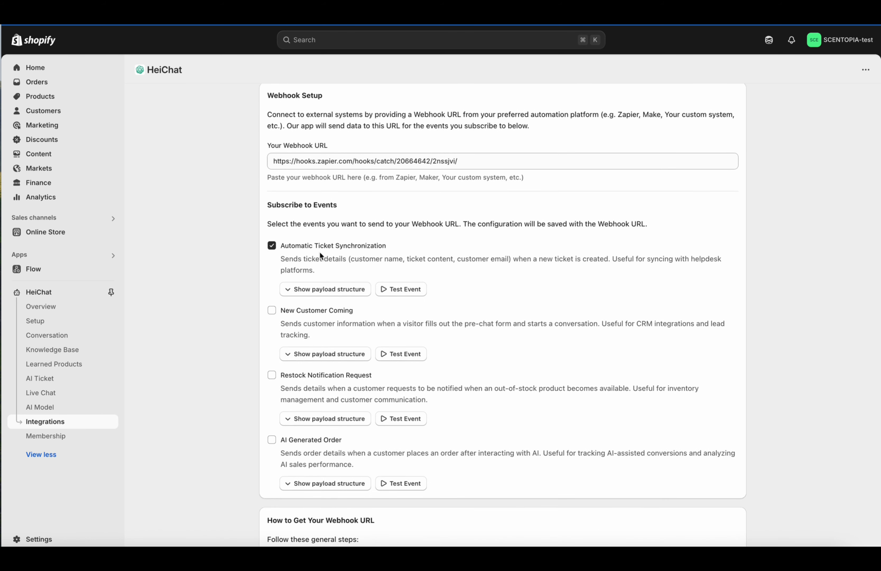
{"action": "scroll", "coordinate": [456, 278], "scroll_direction": "up", "scroll_amount": 1}
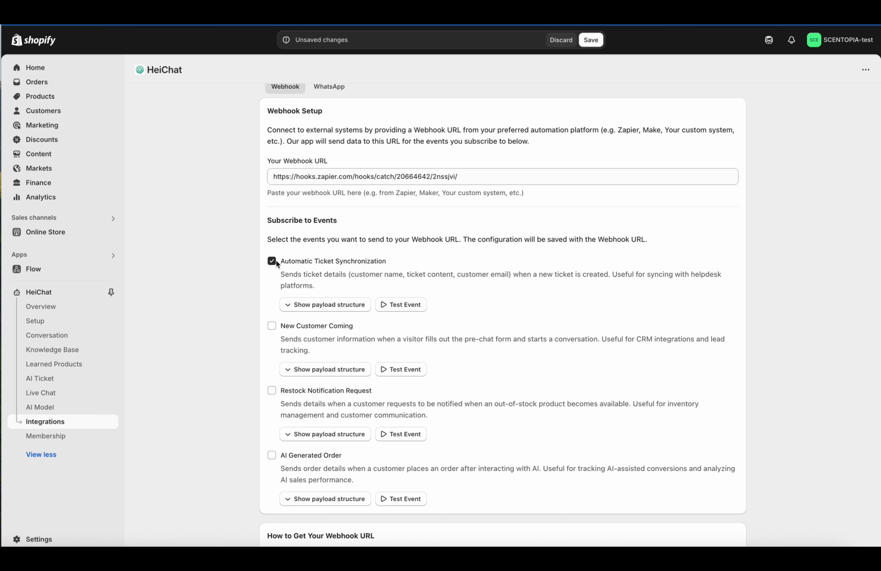
{"action": "left_click_drag", "start_coordinate": [276, 261], "coordinate": [381, 263]}
{"action": "left_click", "coordinate": [284, 262]}
{"action": "scroll", "coordinate": [313, 393], "scroll_direction": "down", "scroll_amount": 1}
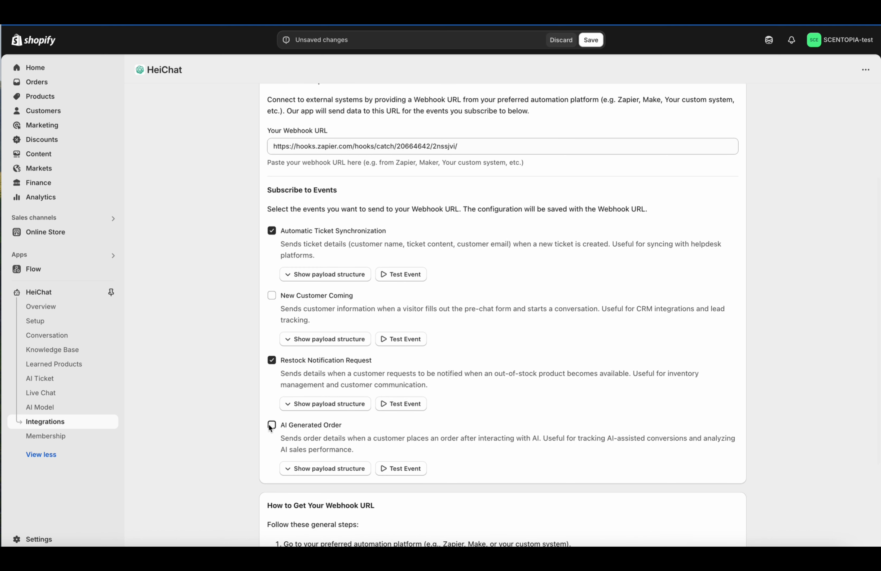
{"action": "scroll", "coordinate": [277, 424], "scroll_direction": "up", "scroll_amount": 2}
{"action": "left_click", "coordinate": [270, 412]}
{"action": "scroll", "coordinate": [271, 413], "scroll_direction": "up", "scroll_amount": 4}
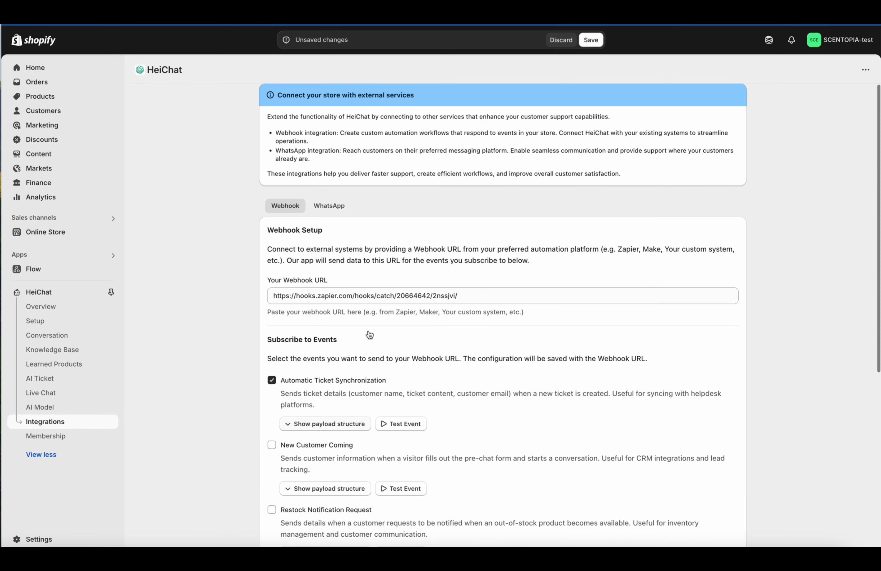
{"action": "scroll", "coordinate": [373, 322], "scroll_direction": "down", "scroll_amount": 4}
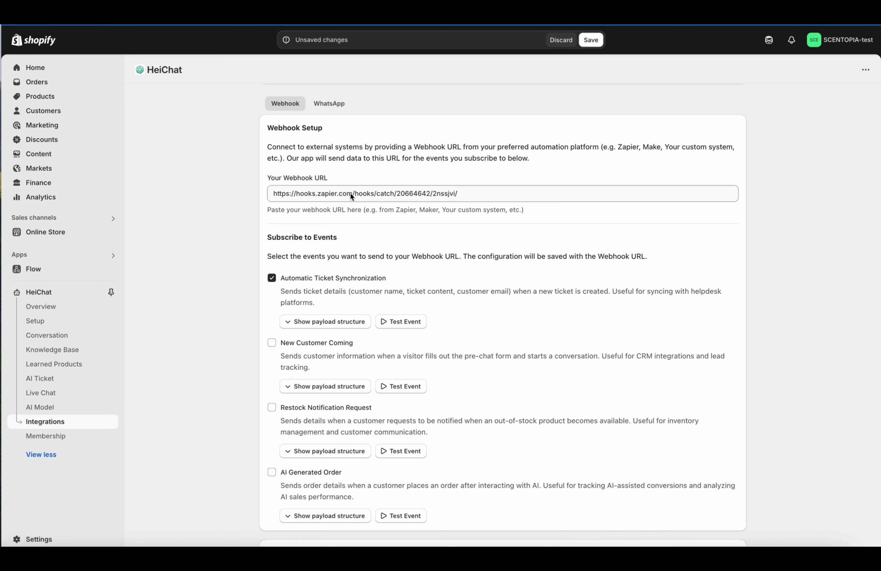
{"action": "scroll", "coordinate": [362, 257], "scroll_direction": "up", "scroll_amount": 1}
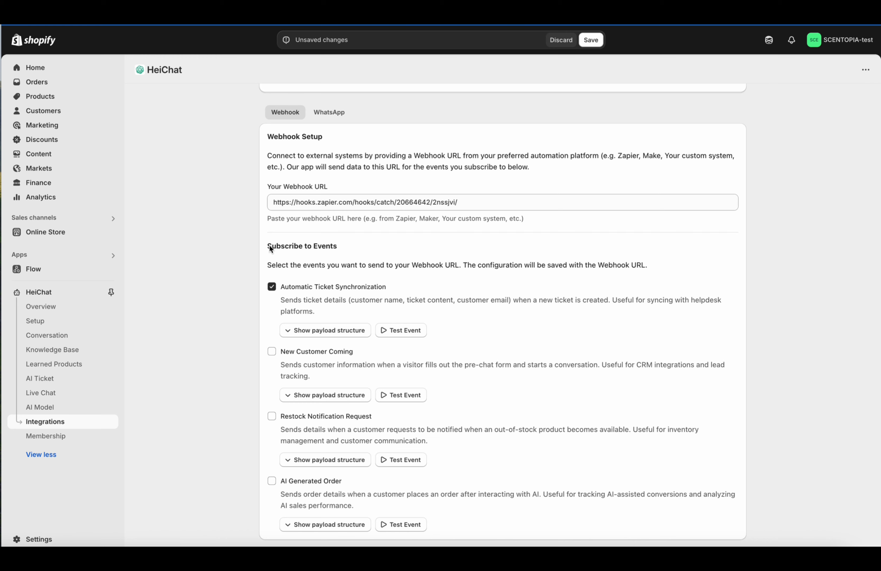
{"action": "double_click", "coordinate": [319, 288]}
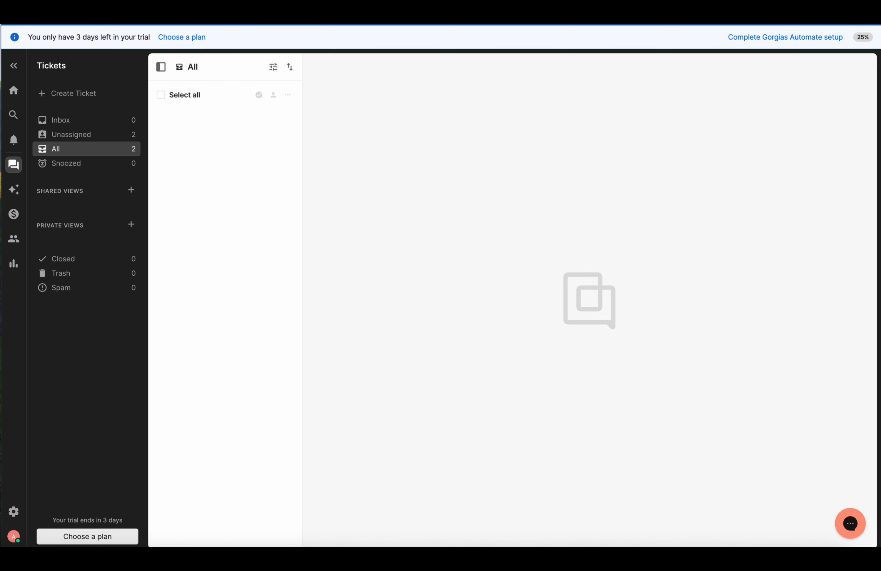
Step: Browse Gorgias's Inbox, Unassigned and All tickets views, ending on All tickets
{"action": "left_click", "coordinate": [82, 124]}
{"action": "left_click", "coordinate": [107, 138]}
{"action": "left_click", "coordinate": [93, 149]}
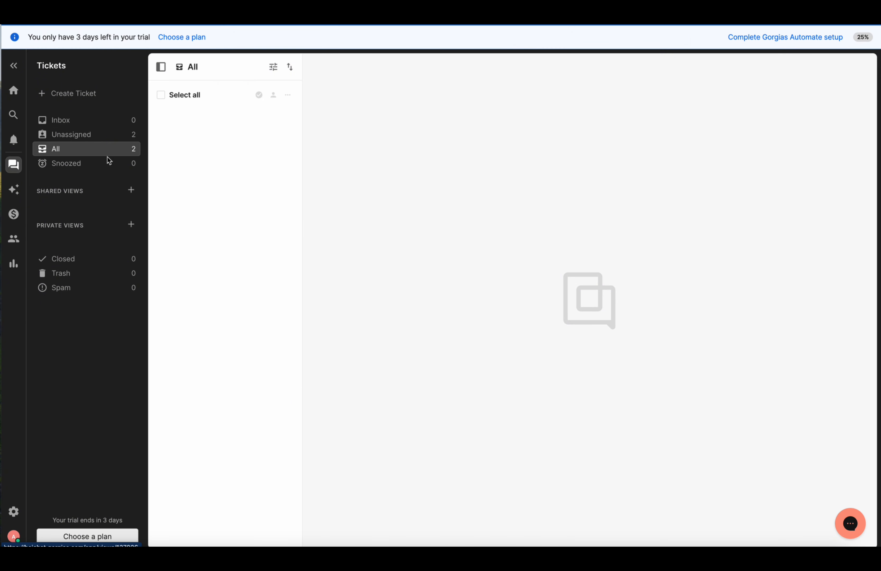
{"action": "left_click", "coordinate": [116, 137]}
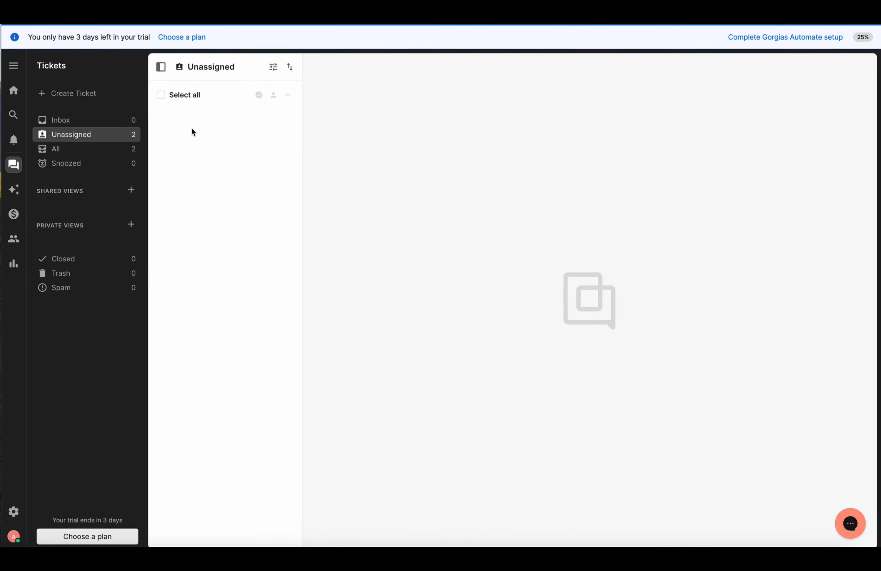
{"action": "left_click", "coordinate": [112, 150]}
{"action": "left_click", "coordinate": [19, 89]}
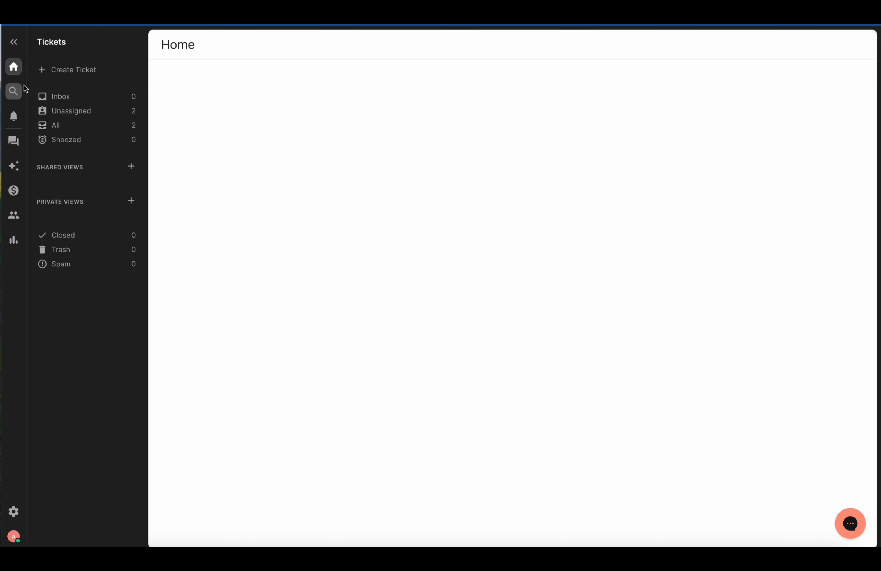
{"action": "left_click", "coordinate": [99, 127]}
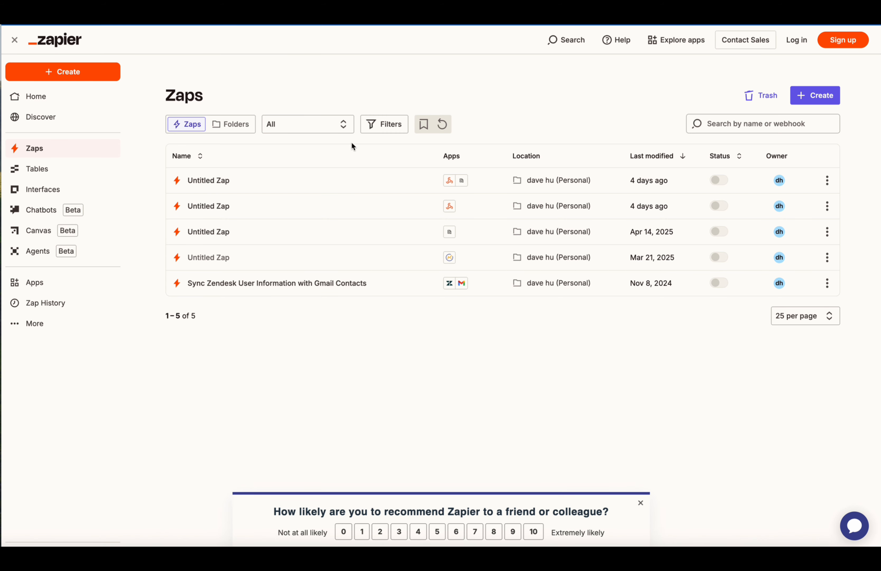
Step: Start a new blank Zap with Webhooks by Zapier as the trigger app
{"action": "left_click", "coordinate": [82, 71]}
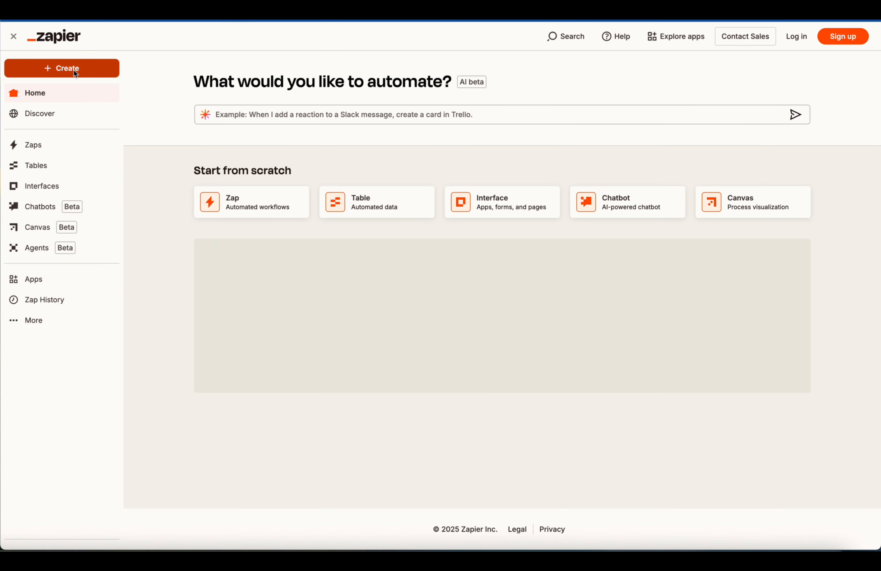
{"action": "left_click", "coordinate": [73, 70]}
{"action": "left_click", "coordinate": [73, 101]}
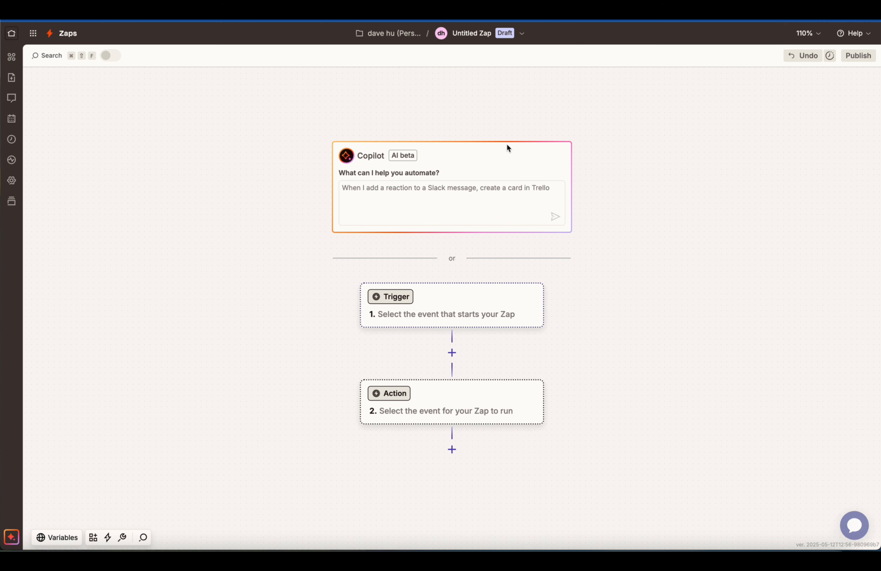
{"action": "left_click", "coordinate": [476, 301]}
{"action": "left_click", "coordinate": [435, 120]}
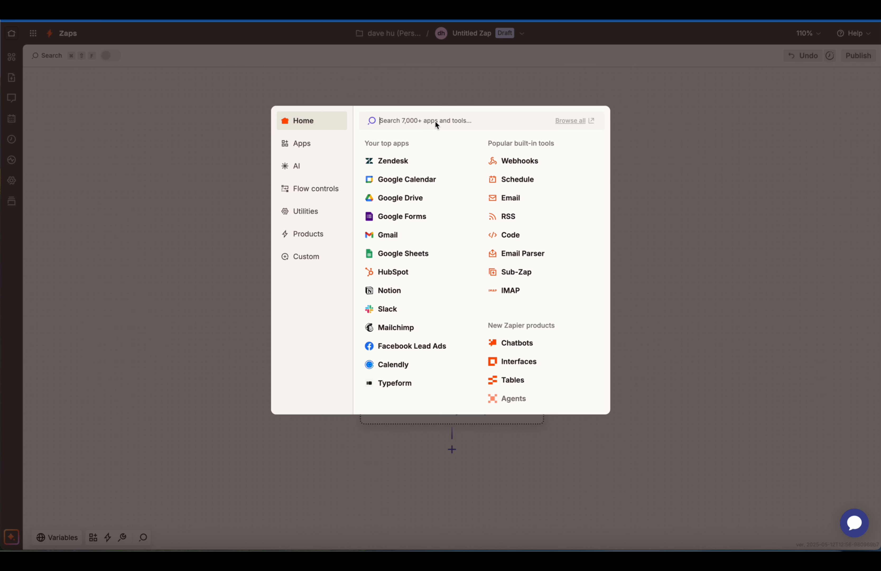
{"action": "type", "text": "webhook"}
{"action": "left_click", "coordinate": [462, 139]}
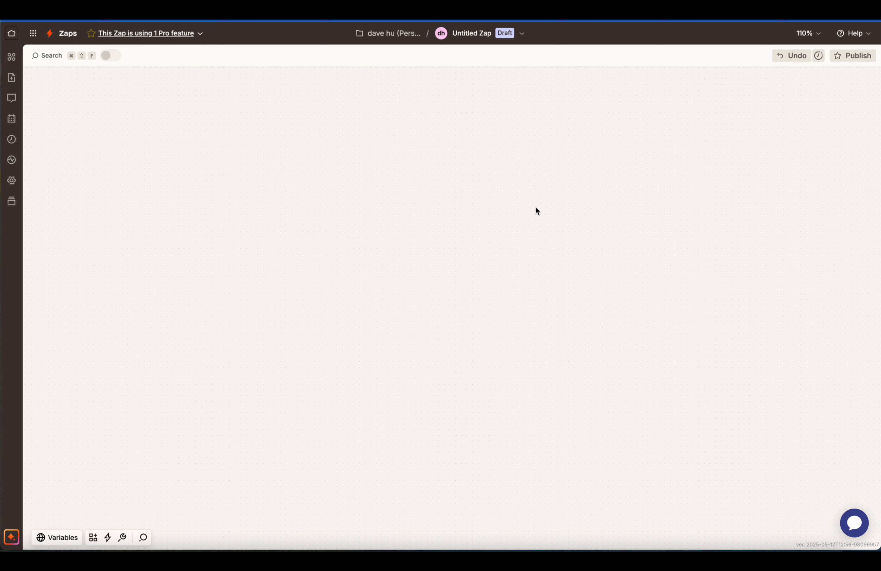
Step: Choose Catch Hook as the trigger event, continue to testing, and copy the webhook URL
{"action": "left_click", "coordinate": [741, 199]}
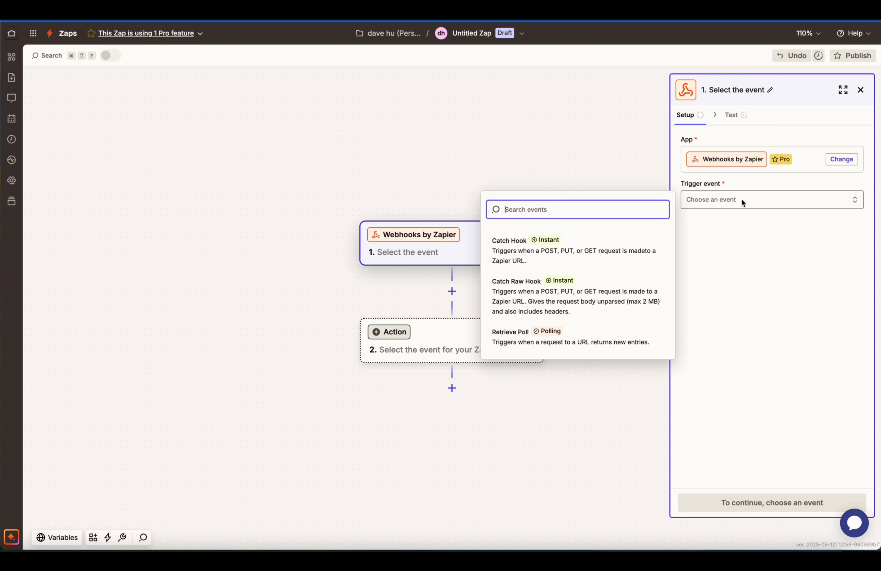
{"action": "left_click", "coordinate": [658, 239]}
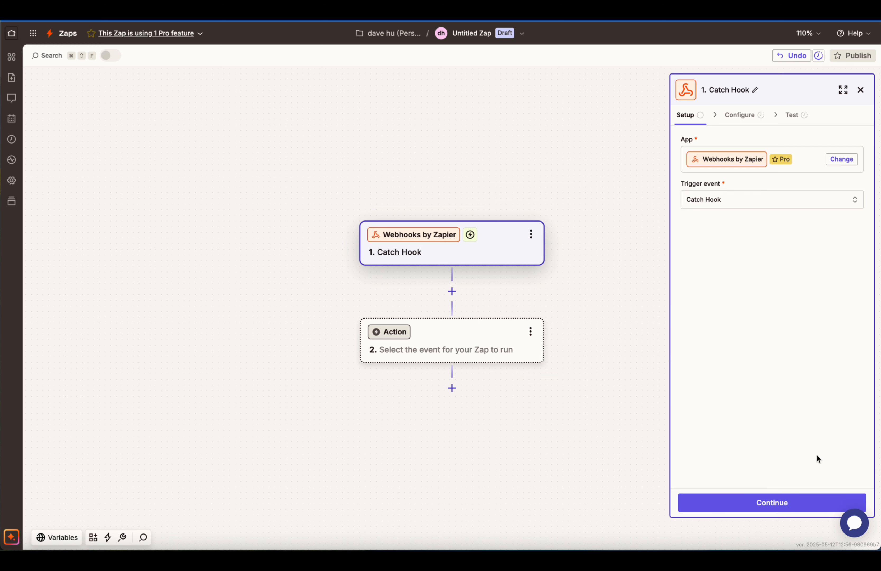
{"action": "left_click", "coordinate": [773, 503]}
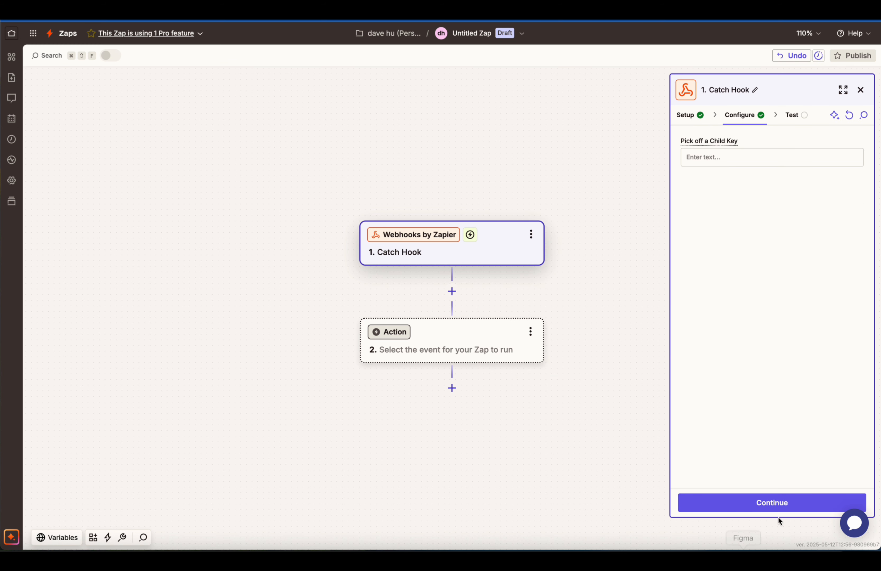
{"action": "left_click", "coordinate": [776, 504]}
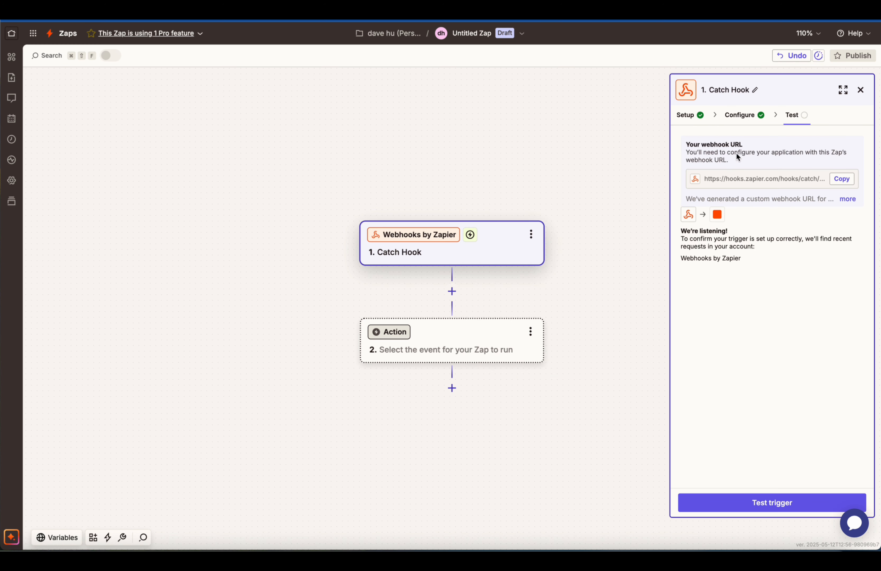
{"action": "left_click", "coordinate": [833, 178]}
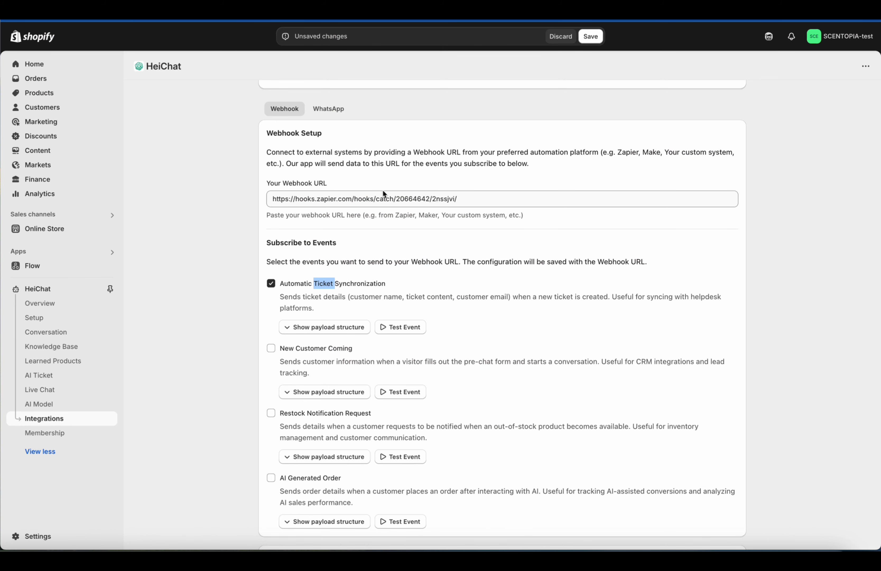
Step: Replace HeiChat's webhook URL with the copied Zapier URL, save, and send a test ticket event
{"action": "key", "text": "super+a"}
{"action": "key", "text": "super+v"}
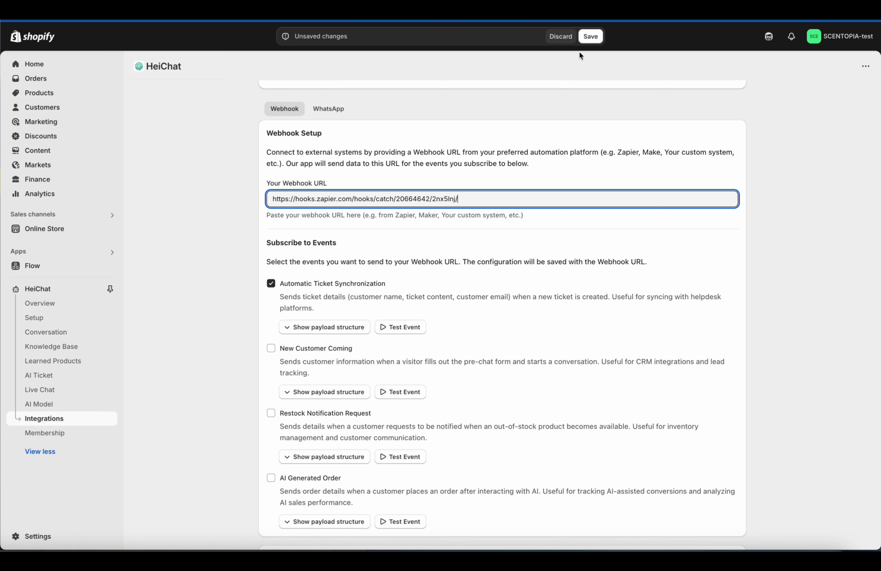
{"action": "left_click", "coordinate": [589, 37]}
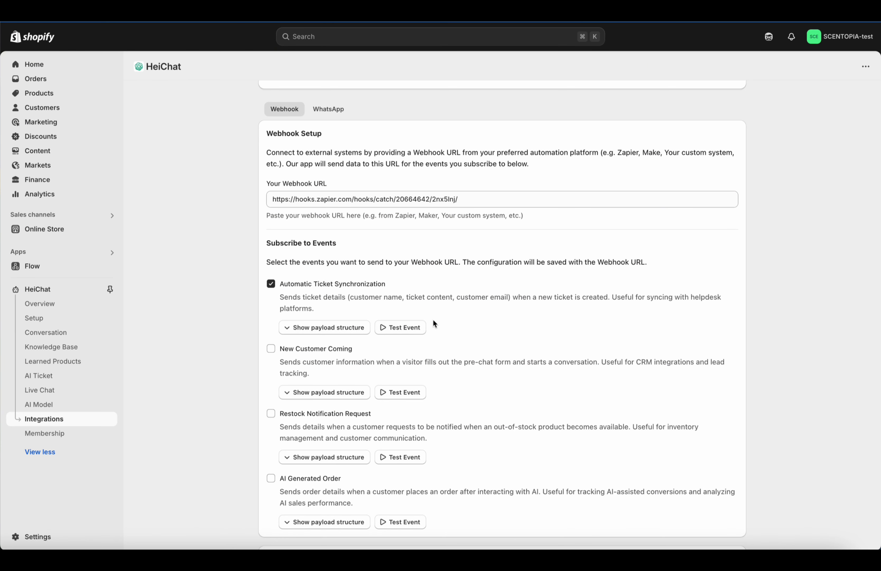
{"action": "left_click", "coordinate": [407, 328]}
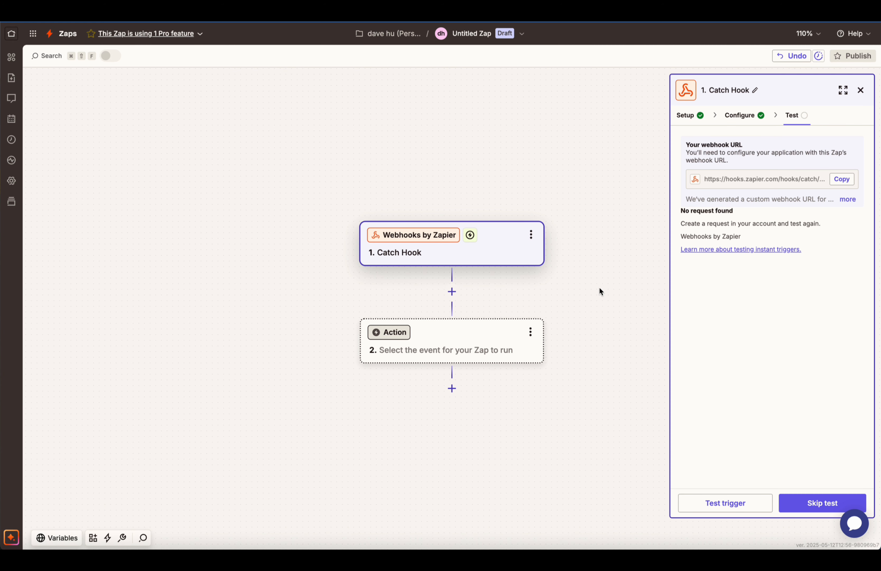
Step: Add a Gorgias Create Ticket action step using the connected Gorgias account
{"action": "left_click", "coordinate": [478, 342]}
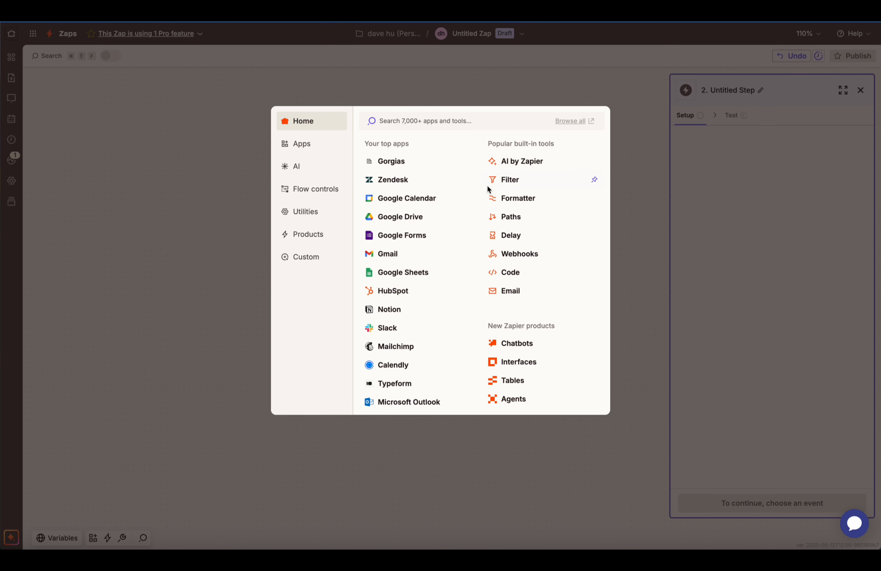
{"action": "left_click", "coordinate": [391, 161]}
{"action": "left_click", "coordinate": [741, 200]}
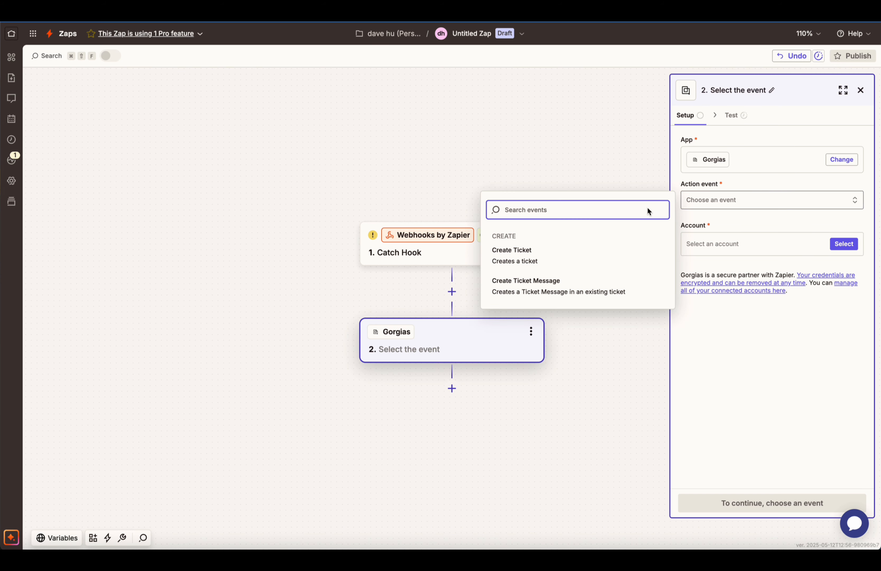
{"action": "left_click", "coordinate": [556, 255]}
{"action": "left_click", "coordinate": [783, 244]}
{"action": "left_click", "coordinate": [542, 274]}
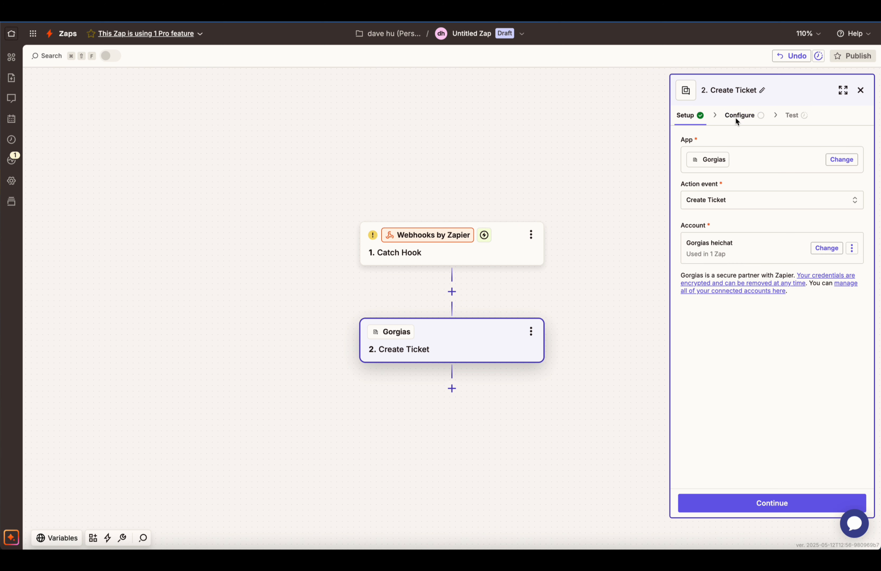
{"action": "left_click", "coordinate": [735, 115]}
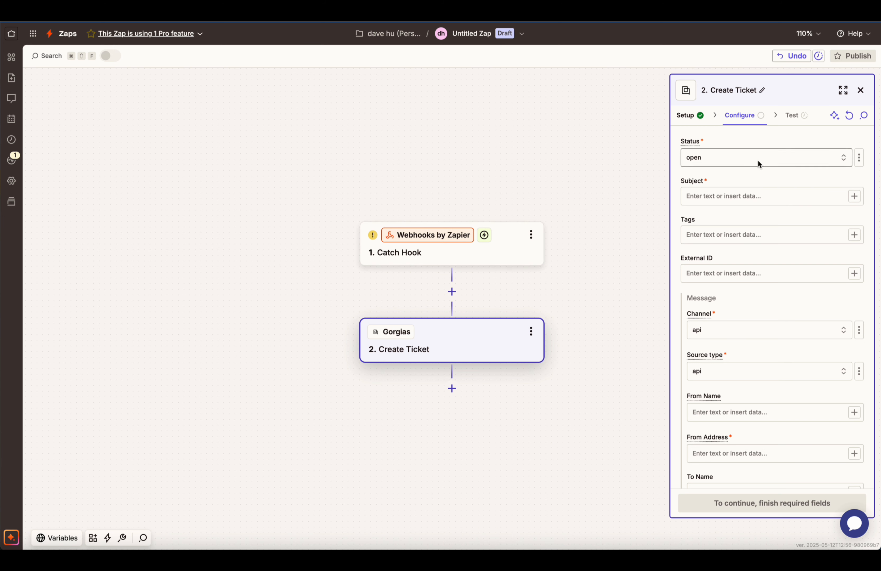
Step: Begin mapping the ticket Subject, then go back to finish testing the webhook trigger
{"action": "left_click", "coordinate": [803, 196]}
{"action": "left_click", "coordinate": [854, 196]}
{"action": "left_click", "coordinate": [545, 386]}
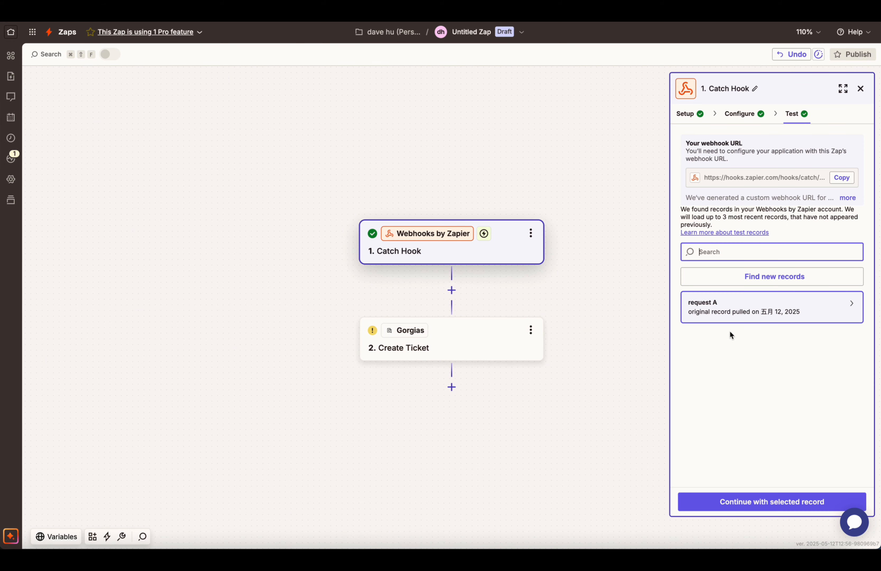
Step: Map the ticket Subject to the webhook's Payload Subject
{"action": "mouse_move", "coordinate": [744, 301]}
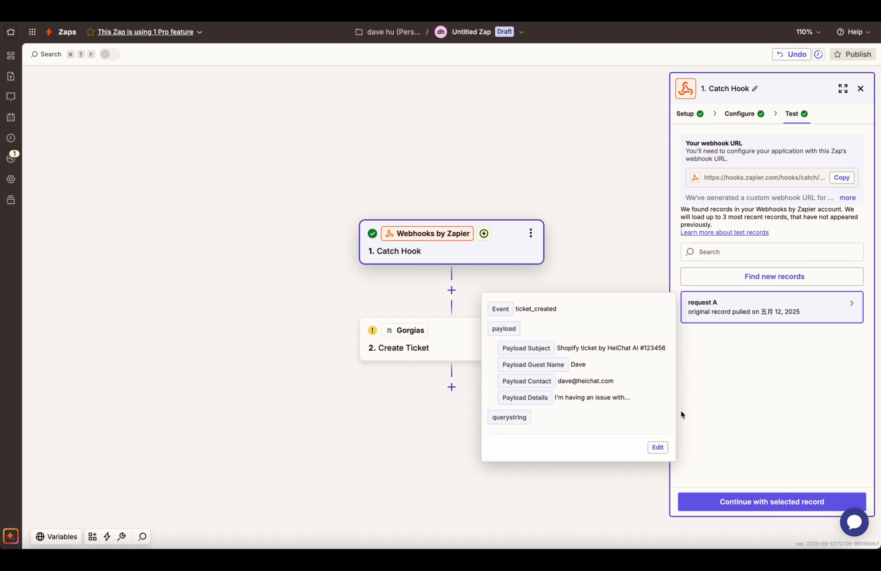
{"action": "left_click", "coordinate": [474, 335]}
{"action": "left_click", "coordinate": [744, 196]}
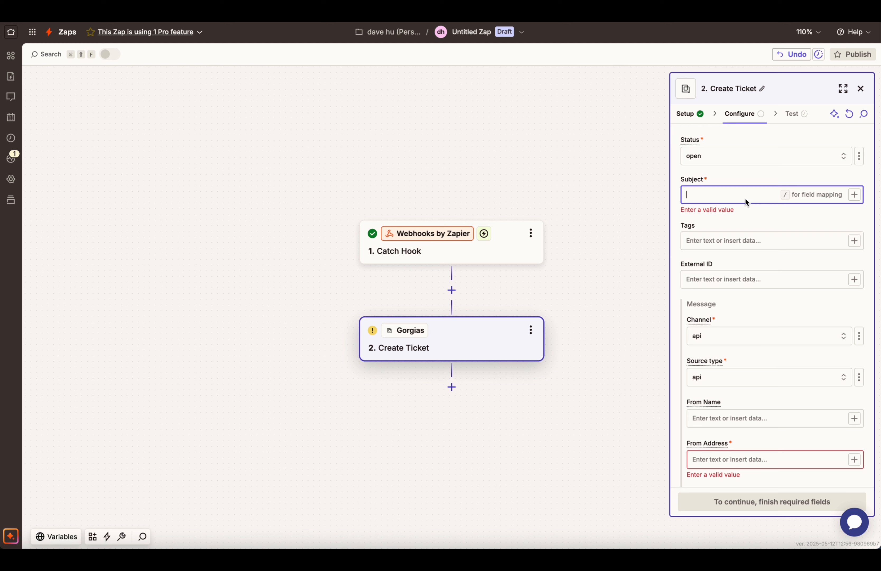
{"action": "left_click", "coordinate": [854, 195]}
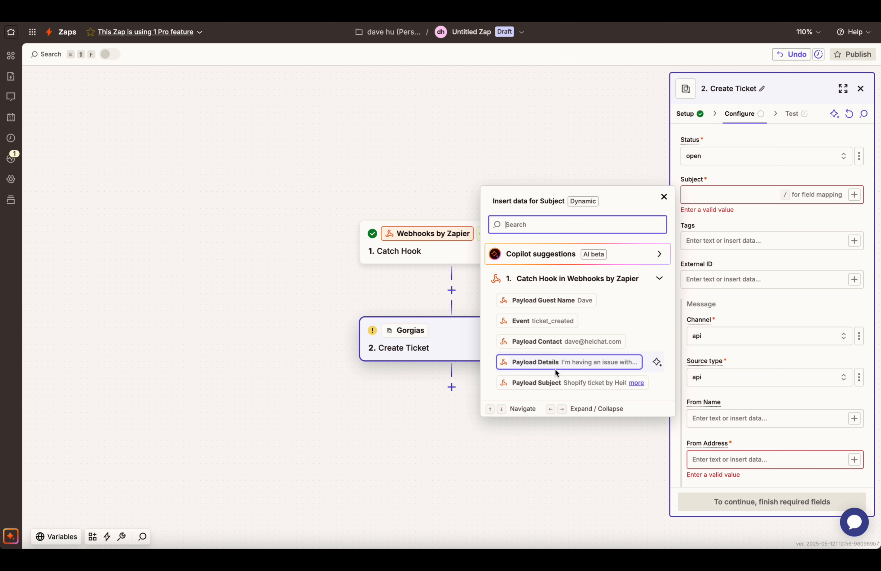
{"action": "left_click", "coordinate": [547, 382]}
{"action": "left_click", "coordinate": [664, 197]}
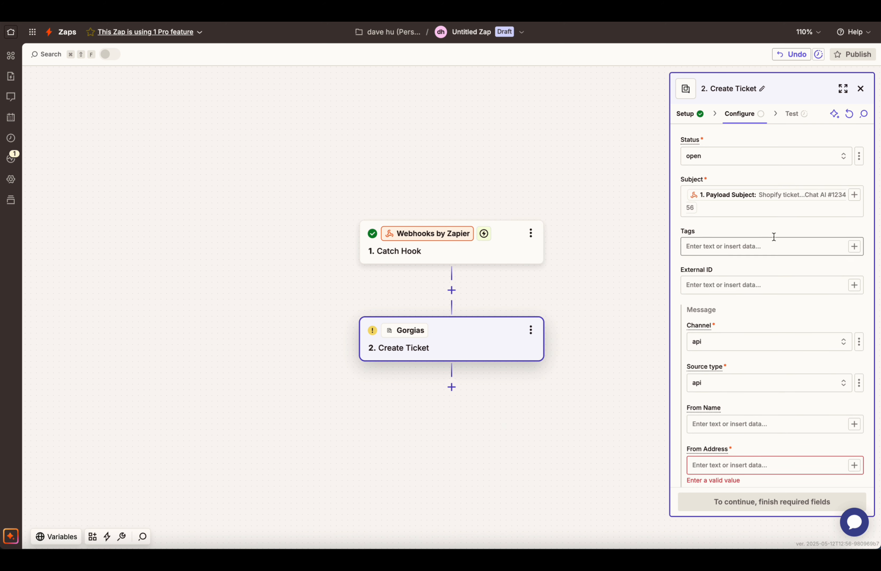
Step: Map the From Address to the webhook's Payload Contact value
{"action": "scroll", "coordinate": [768, 223], "scroll_direction": "down", "scroll_amount": 3}
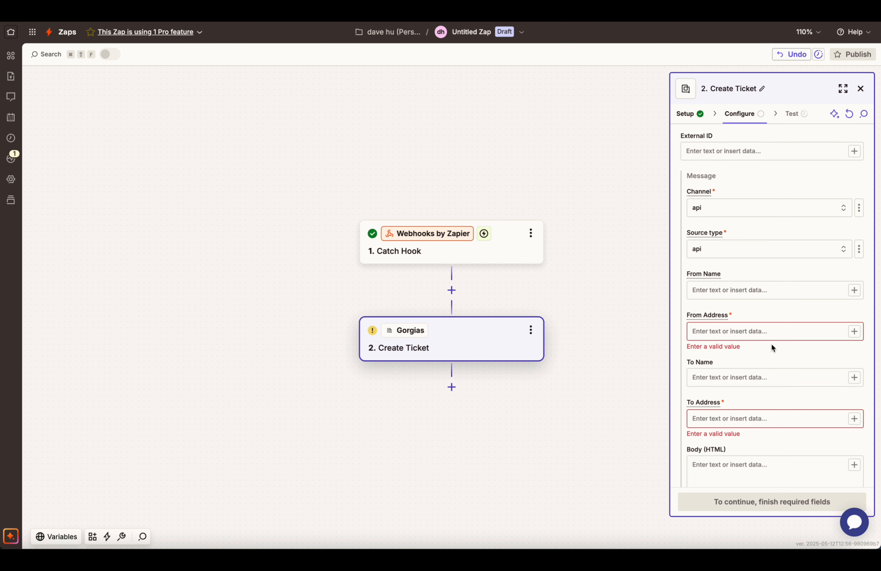
{"action": "scroll", "coordinate": [771, 342], "scroll_direction": "down", "scroll_amount": 3}
{"action": "left_click", "coordinate": [844, 276]}
{"action": "left_click", "coordinate": [853, 271]}
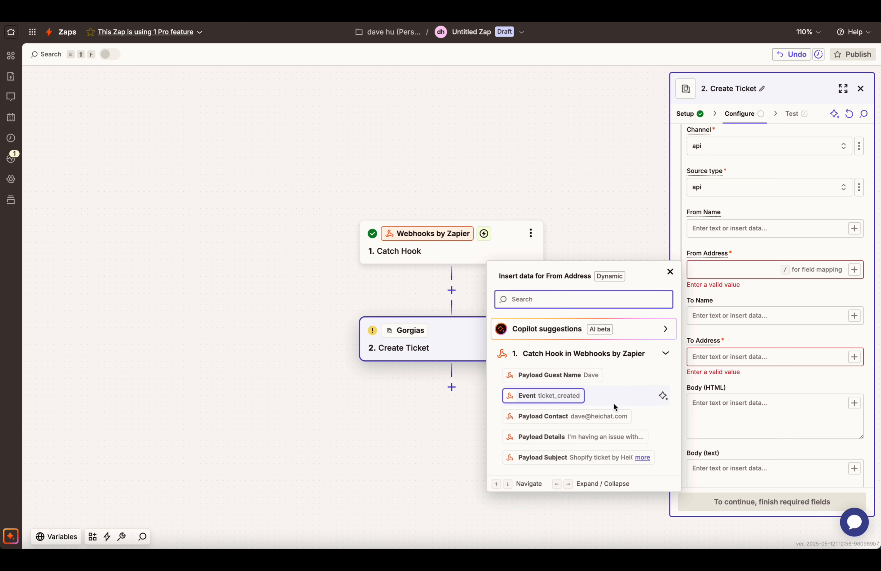
{"action": "left_click", "coordinate": [598, 416]}
{"action": "left_click", "coordinate": [805, 294]}
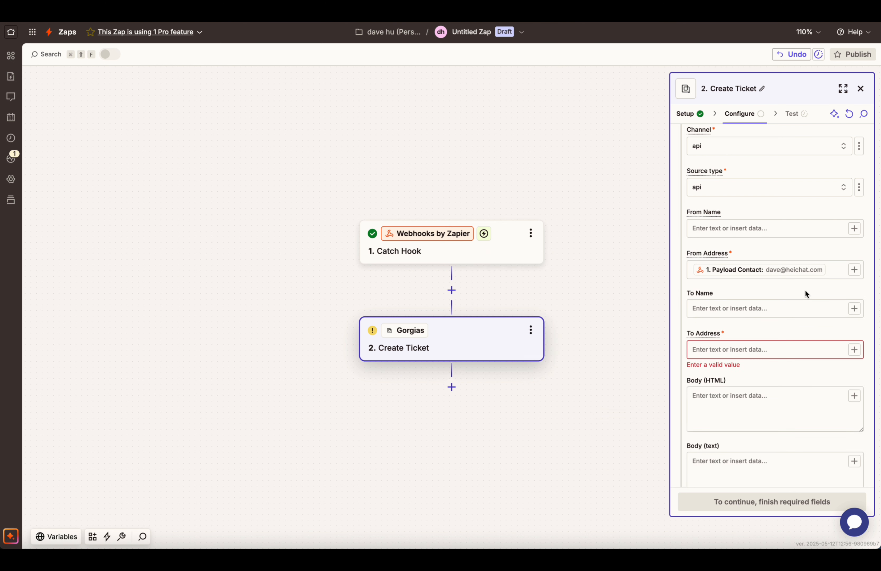
Step: Enter the recipient's e-mail address as the To Address
{"action": "scroll", "coordinate": [793, 284], "scroll_direction": "down", "scroll_amount": 1}
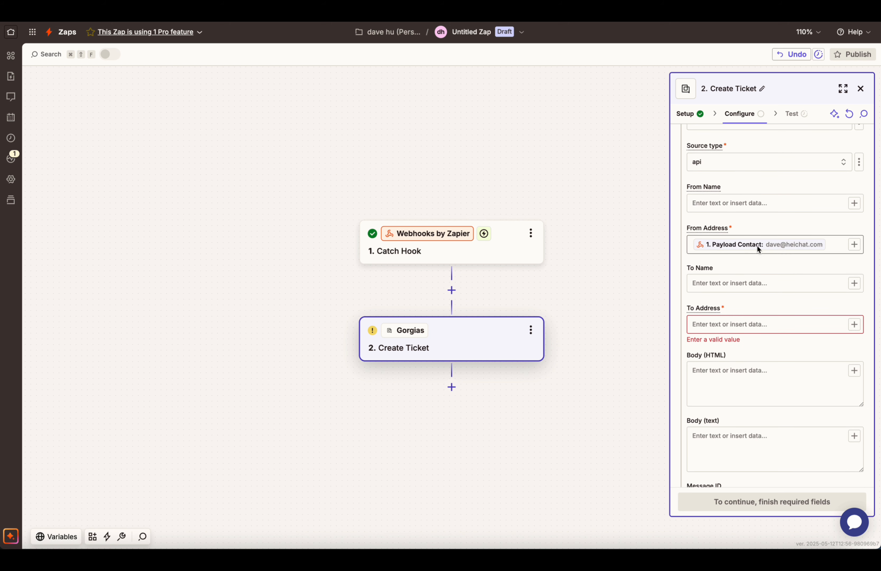
{"action": "scroll", "coordinate": [795, 273], "scroll_direction": "down", "scroll_amount": 3}
{"action": "left_click", "coordinate": [832, 261]}
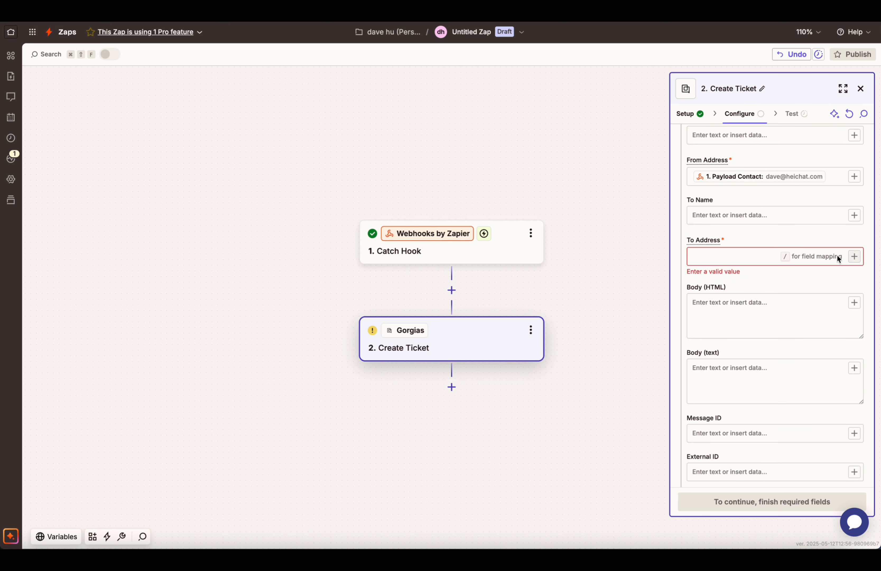
{"action": "left_click", "coordinate": [755, 268]}
{"action": "left_click", "coordinate": [749, 257]}
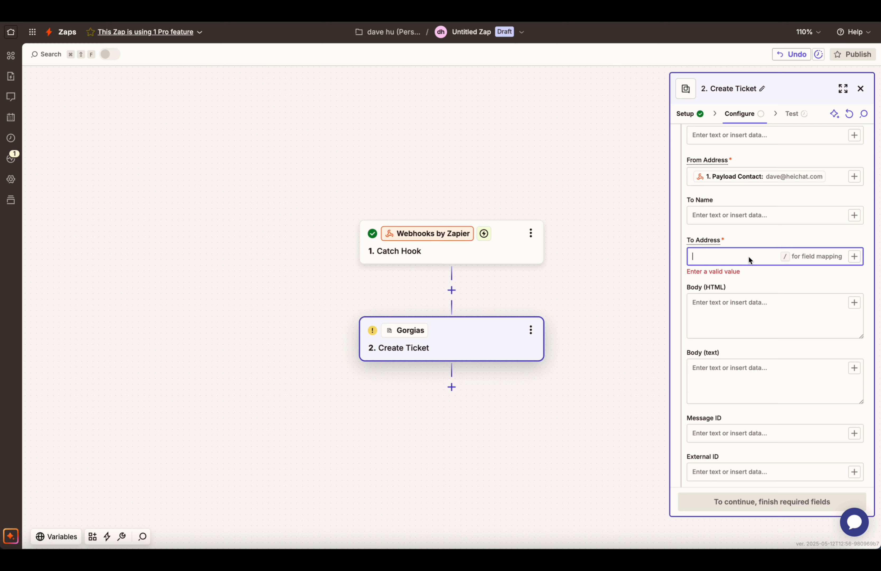
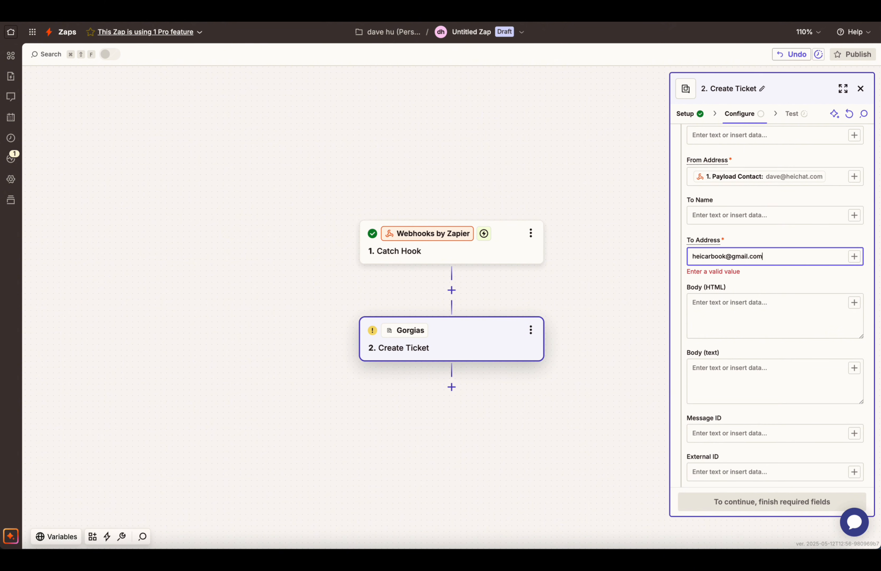
{"action": "left_click", "coordinate": [753, 276]}
Step: Map the Body (HTML) to the webhook's Payload Details text
{"action": "scroll", "coordinate": [801, 285], "scroll_direction": "down", "scroll_amount": 3}
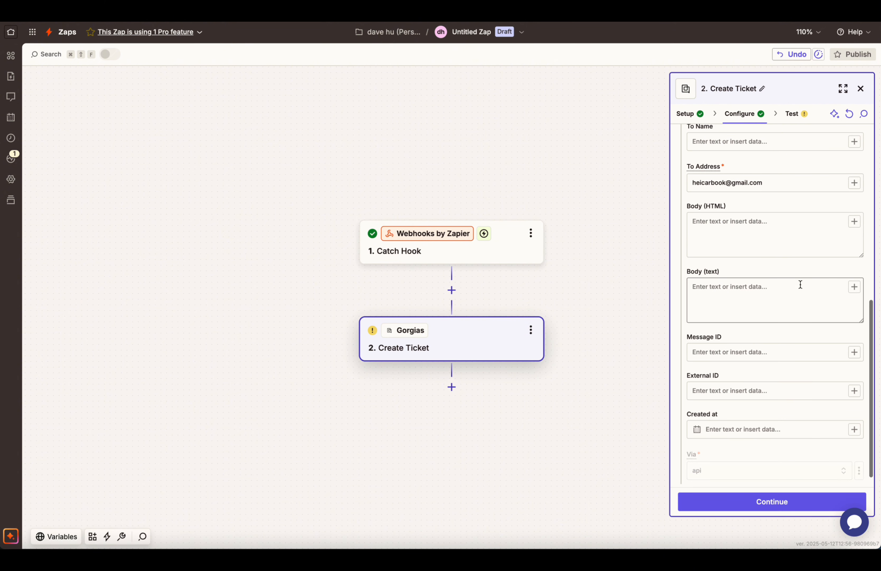
{"action": "left_click", "coordinate": [768, 234]}
{"action": "left_click", "coordinate": [854, 222]}
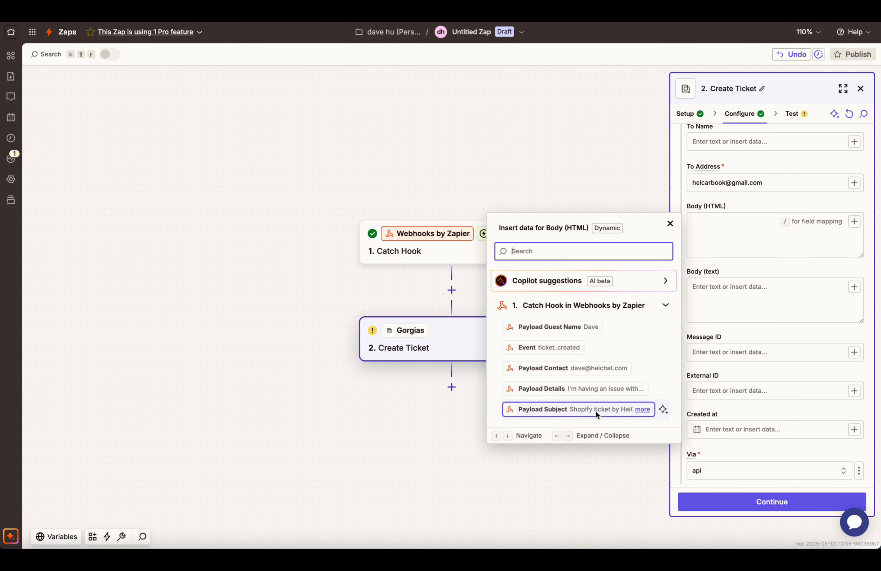
{"action": "left_click", "coordinate": [594, 390]}
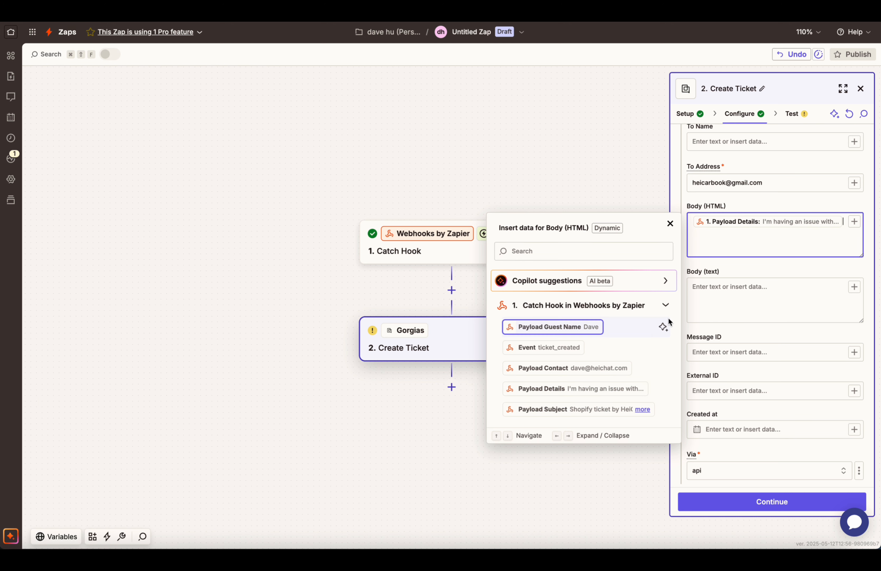
{"action": "left_click", "coordinate": [813, 279]}
Step: Map the From Name to the webhook's Payload Guest Name
{"action": "scroll", "coordinate": [813, 278], "scroll_direction": "up", "scroll_amount": 5}
{"action": "scroll", "coordinate": [812, 278], "scroll_direction": "up", "scroll_amount": 2}
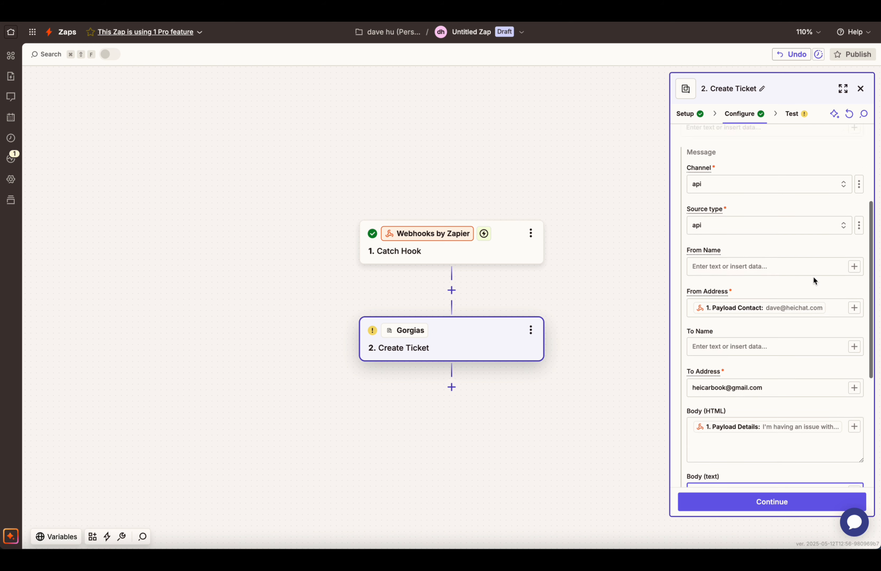
{"action": "left_click", "coordinate": [805, 269]}
{"action": "left_click", "coordinate": [854, 266]}
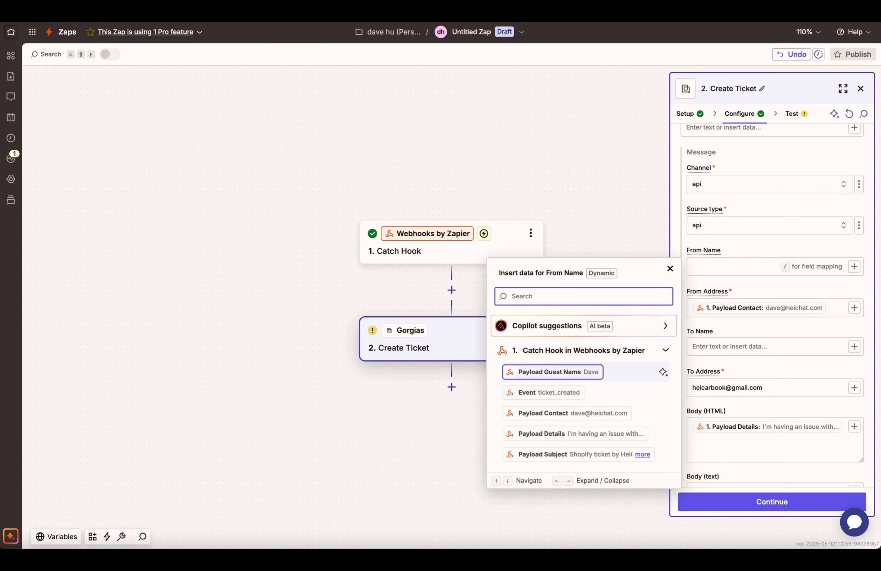
{"action": "left_click", "coordinate": [588, 372]}
{"action": "left_click", "coordinate": [745, 280]}
{"action": "scroll", "coordinate": [746, 334], "scroll_direction": "down", "scroll_amount": 8}
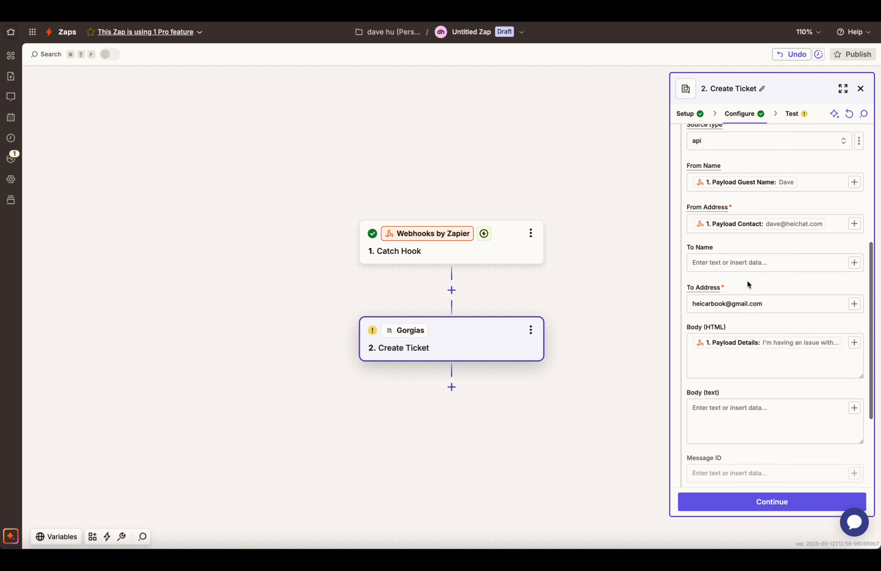
Step: Test the Gorgias step, sending a sample ticket that comes back with status open
{"action": "left_click", "coordinate": [759, 501]}
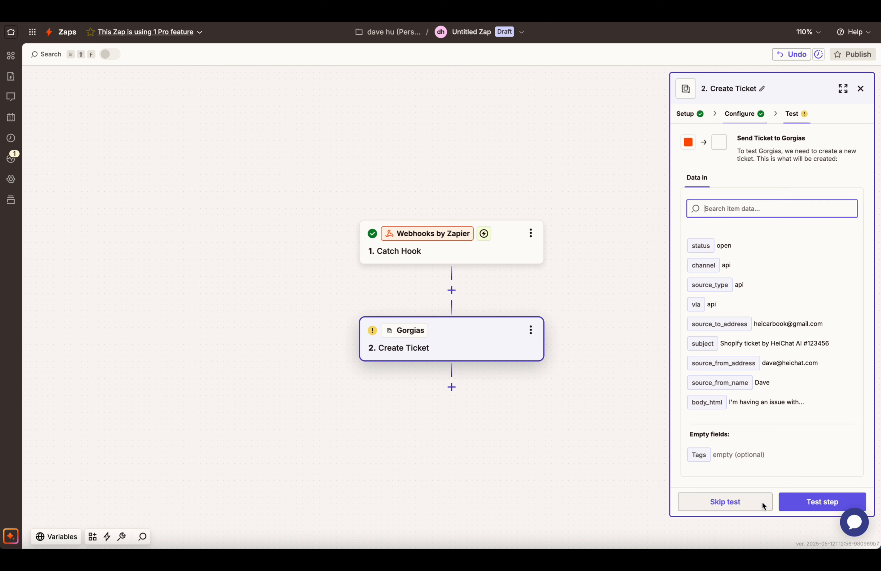
{"action": "left_click", "coordinate": [714, 507]}
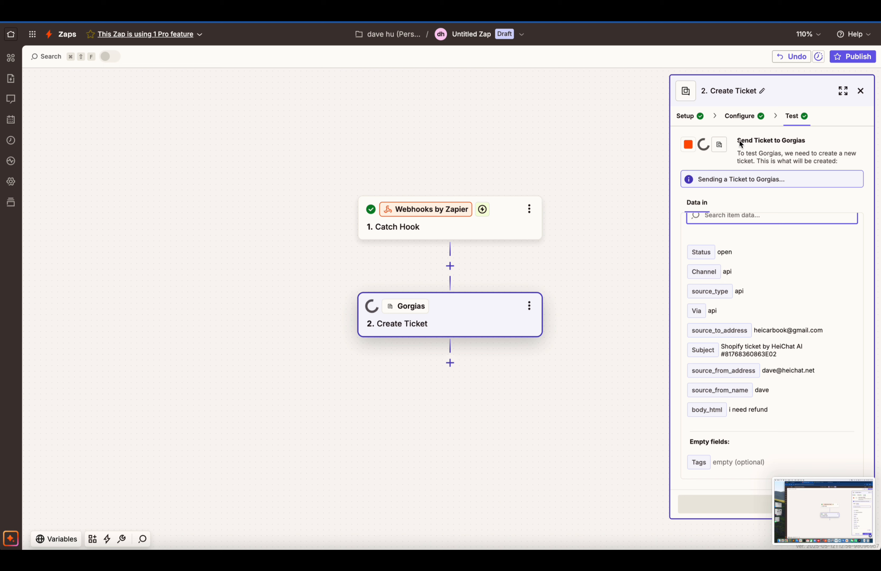
{"action": "left_click_drag", "start_coordinate": [815, 181], "coordinate": [836, 183]}
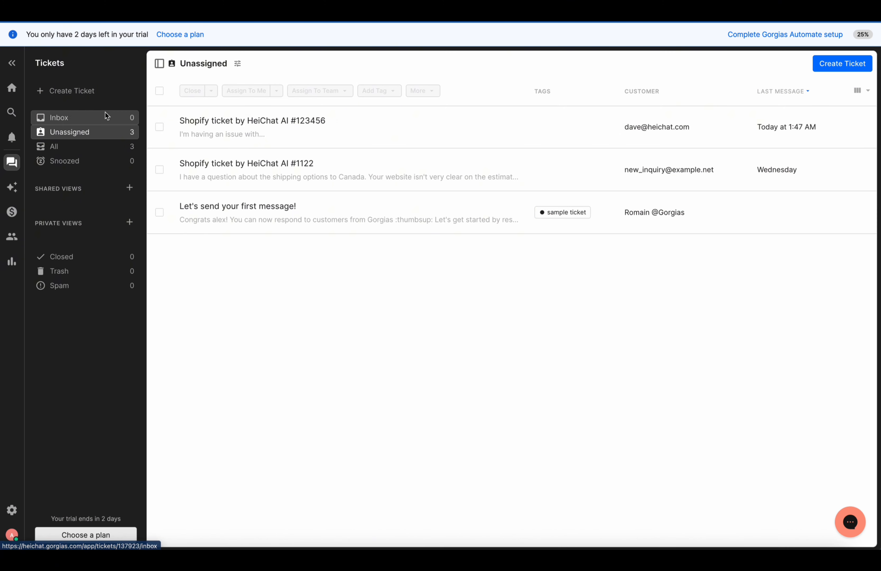
Step: Reload Gorgias's Unassigned tickets and open the new HeiChat ticket reading 'i need refund'
{"action": "left_click", "coordinate": [57, 118]}
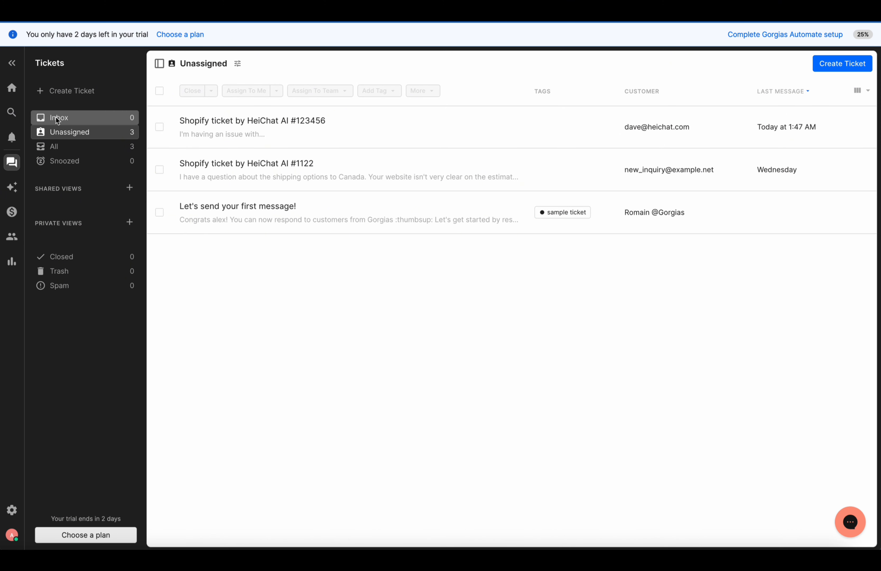
{"action": "left_click", "coordinate": [63, 138]}
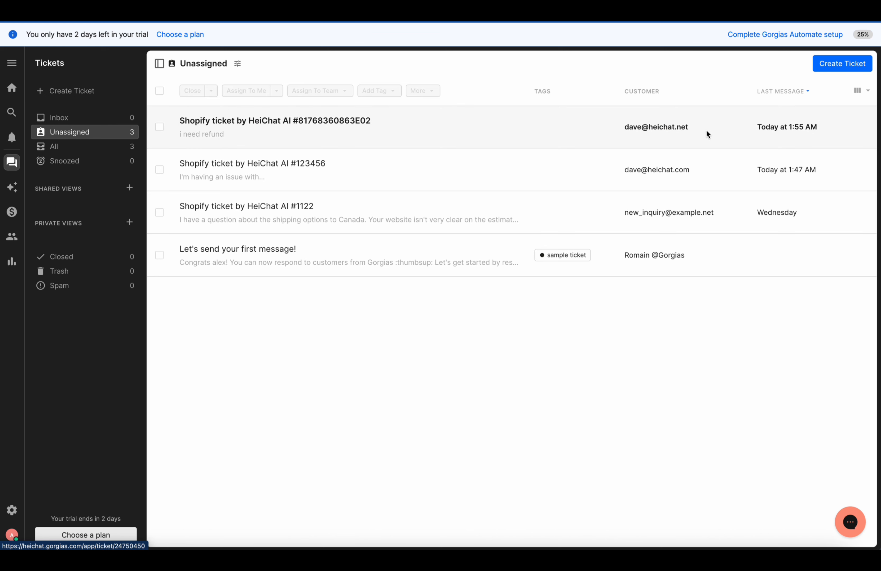
{"action": "left_click", "coordinate": [498, 145]}
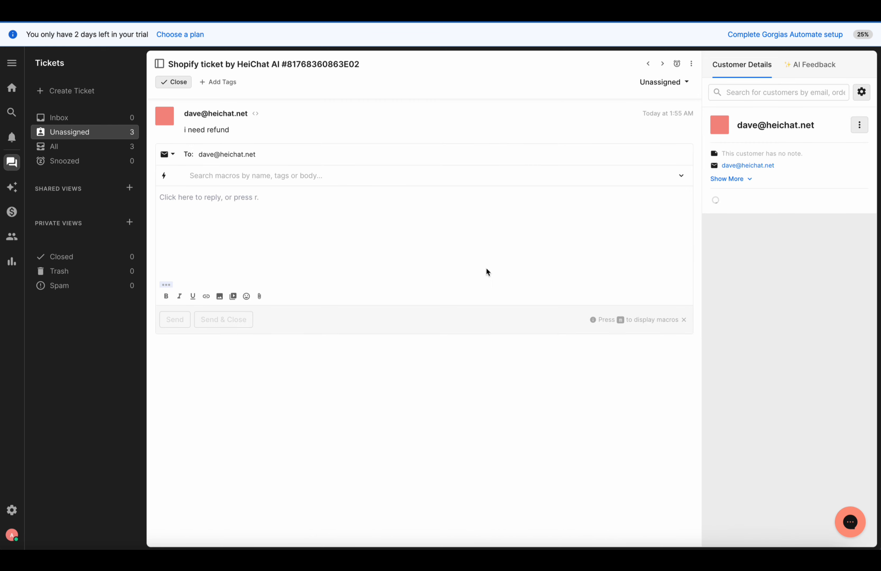
{"action": "left_click_drag", "start_coordinate": [183, 130], "coordinate": [244, 130]}
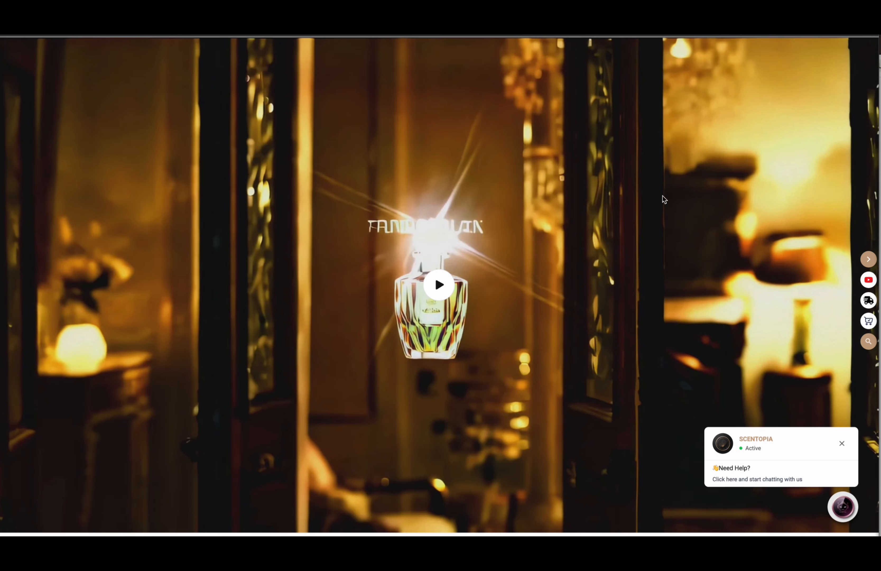
Step: Open the storefront chat widget, enter the visitor's name and e-mail, and start a new conversation
{"action": "scroll", "coordinate": [426, 315], "scroll_direction": "down", "scroll_amount": 5}
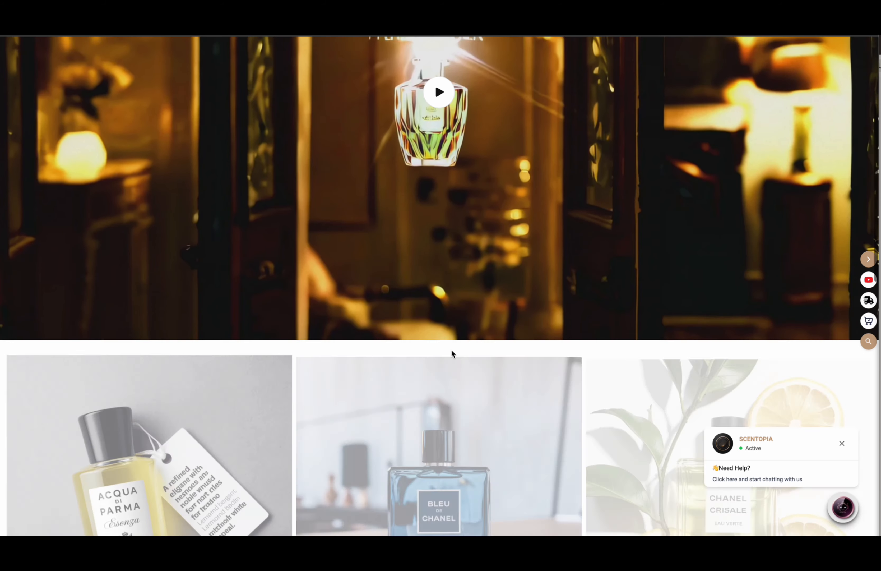
{"action": "scroll", "coordinate": [453, 354], "scroll_direction": "up", "scroll_amount": 5}
{"action": "left_click", "coordinate": [842, 504]}
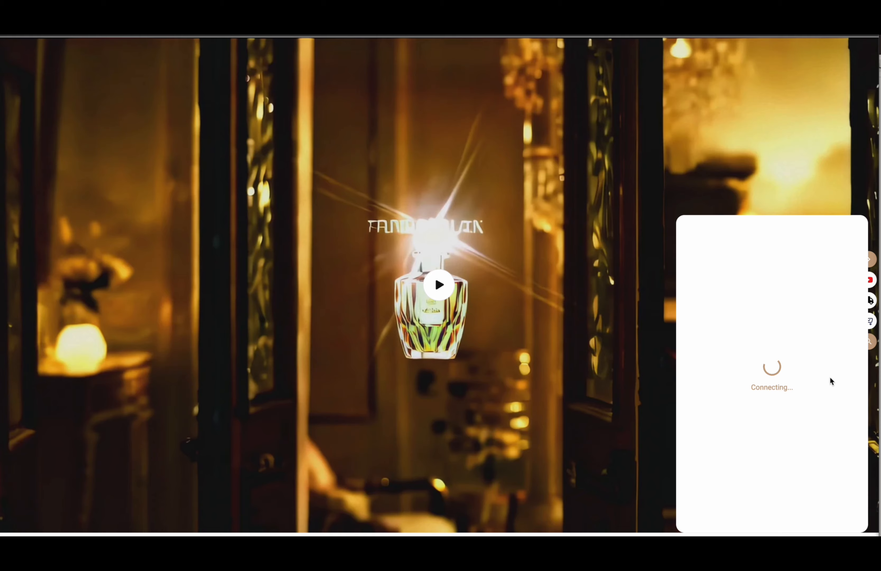
{"action": "scroll", "coordinate": [766, 346], "scroll_direction": "down", "scroll_amount": 10}
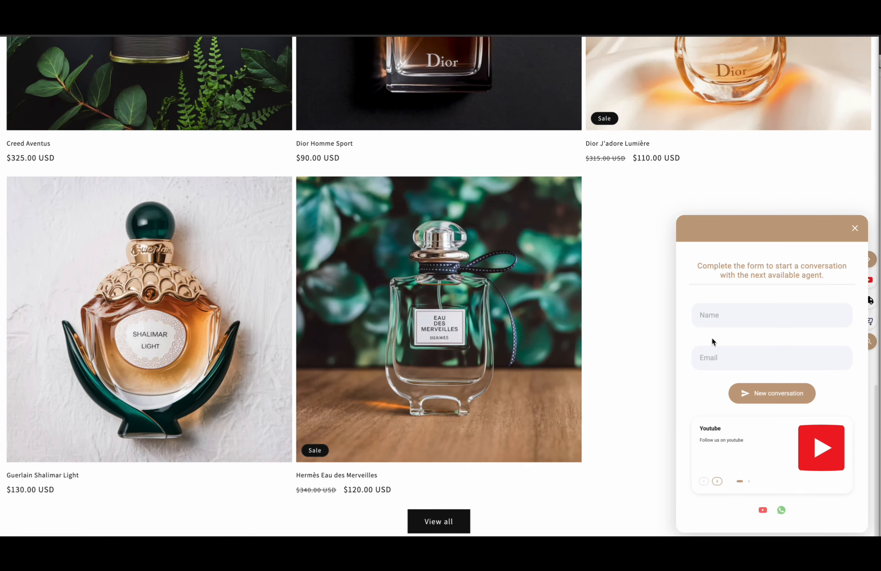
{"action": "scroll", "coordinate": [711, 336], "scroll_direction": "up", "scroll_amount": 10}
{"action": "left_click", "coordinate": [755, 315]}
{"action": "type", "text": "dave"}
{"action": "key", "text": "Tab"}
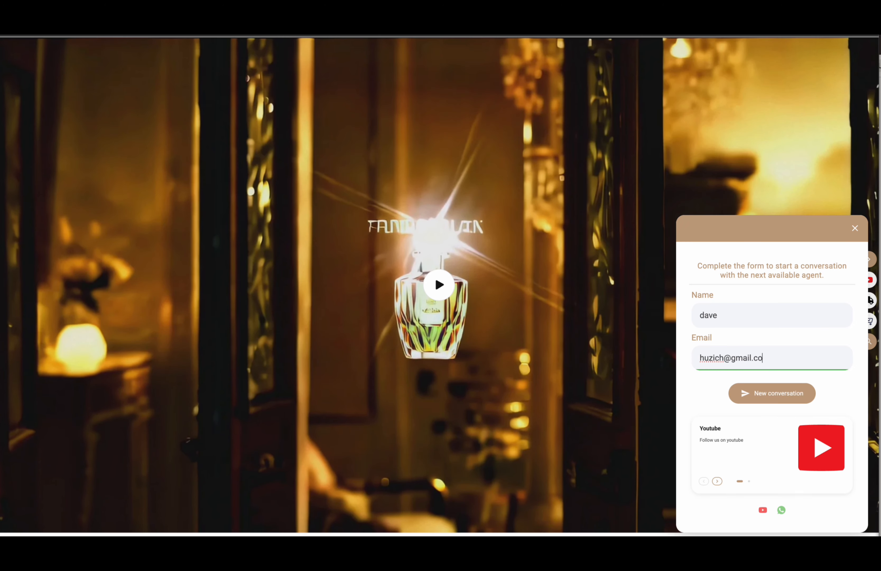
{"action": "left_click", "coordinate": [757, 390]}
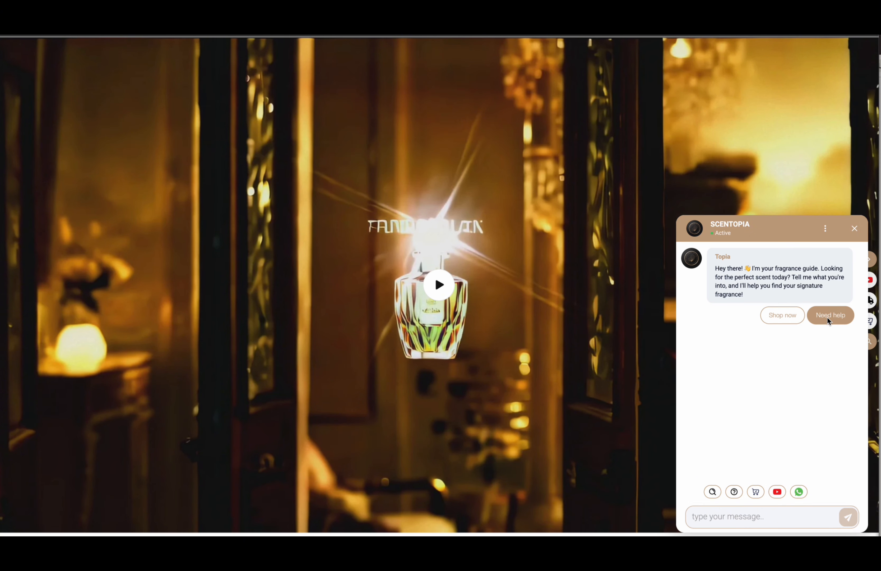
Step: Choose Need help and submit a ticket with the e-mail and 'I have a big problem and i need refund'
{"action": "left_click", "coordinate": [828, 316]}
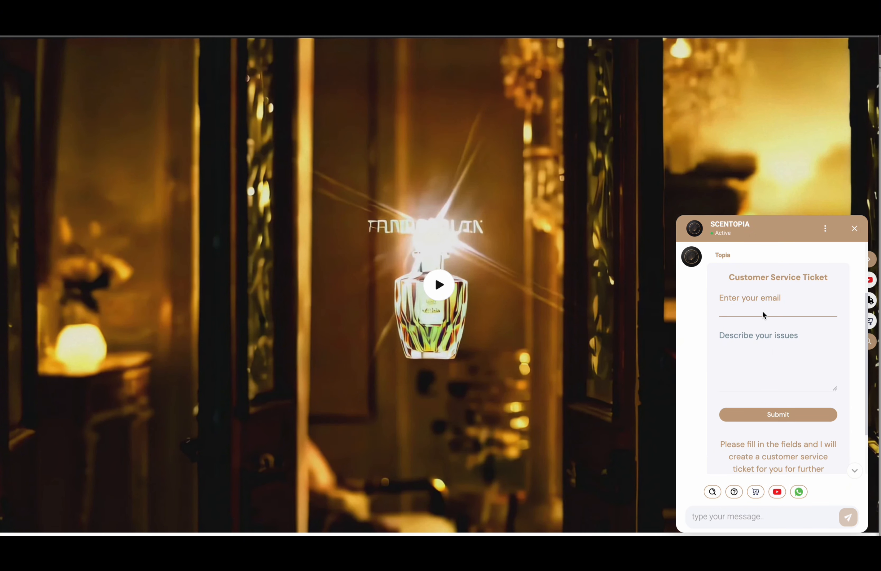
{"action": "left_click", "coordinate": [746, 355]}
{"action": "type", "text": "I have a big problem and i need refund"}
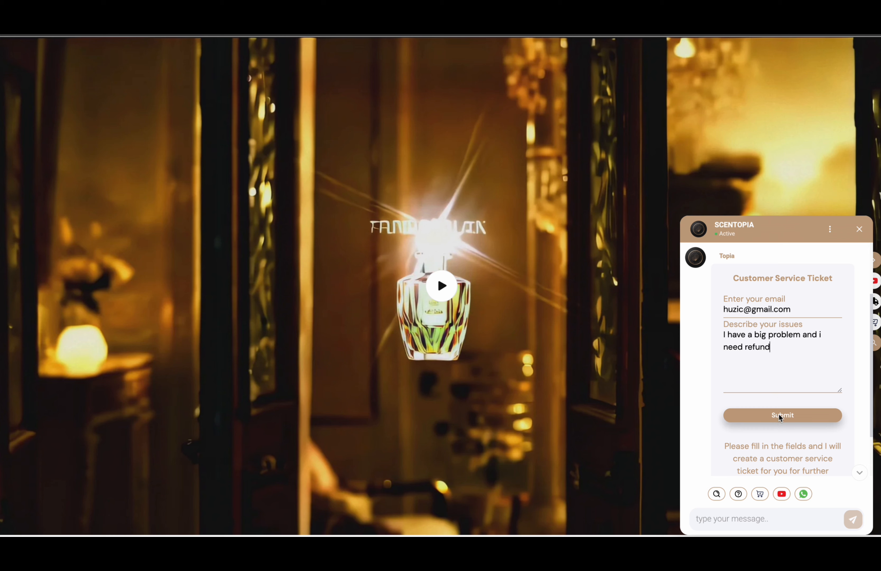
{"action": "left_click", "coordinate": [789, 416]}
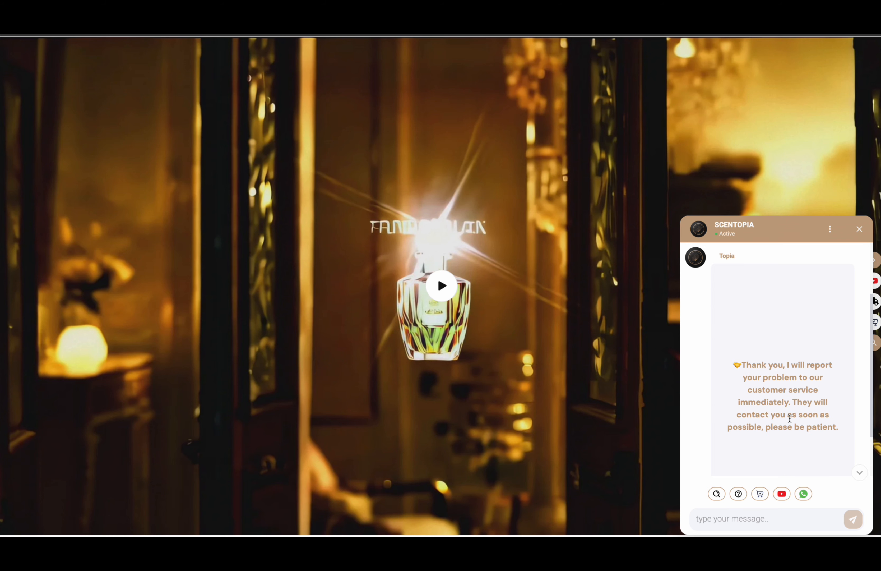
{"action": "left_click_drag", "start_coordinate": [747, 366], "coordinate": [784, 402]}
{"action": "left_click", "coordinate": [784, 402]}
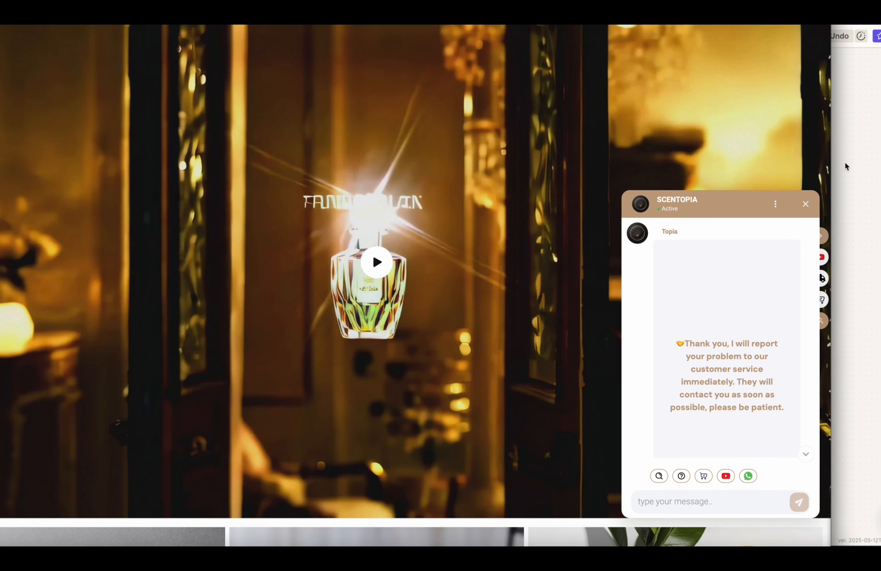
{"action": "left_click", "coordinate": [847, 164]}
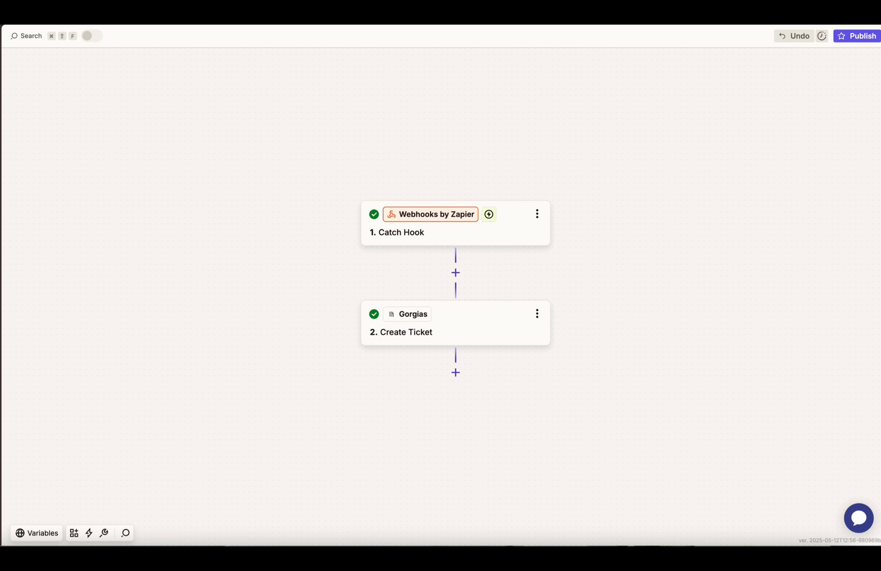
Step: Find new records in the Catch Hook test and select request C, the refund ticket payload
{"action": "left_click", "coordinate": [462, 235]}
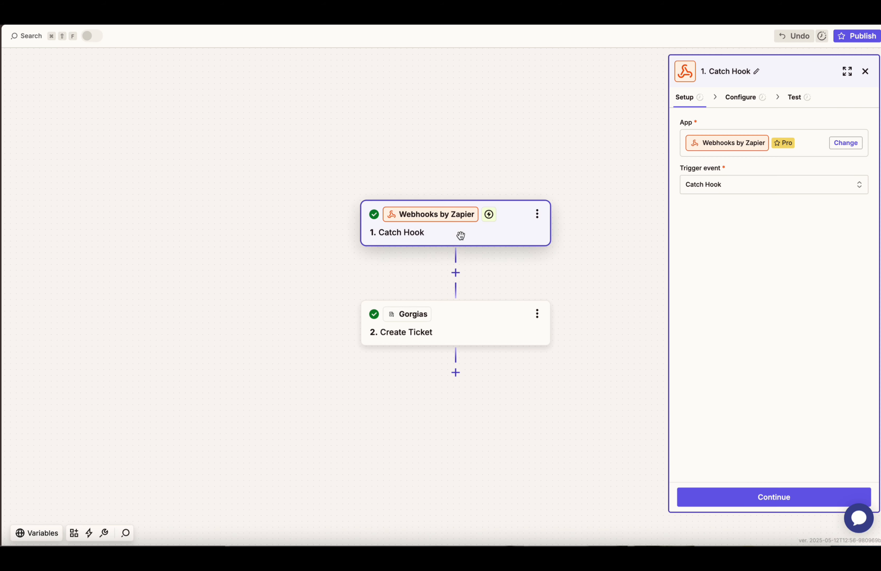
{"action": "left_click", "coordinate": [793, 99]}
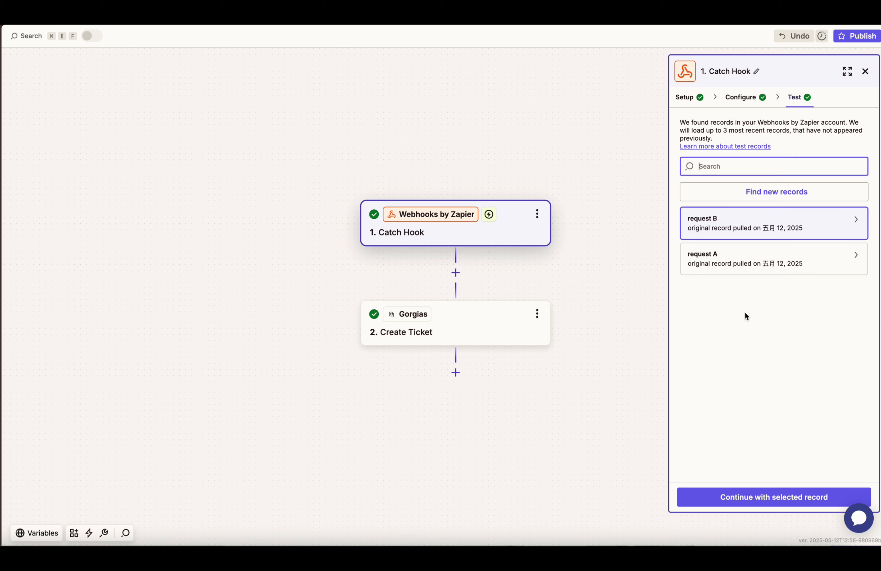
{"action": "left_click", "coordinate": [791, 270]}
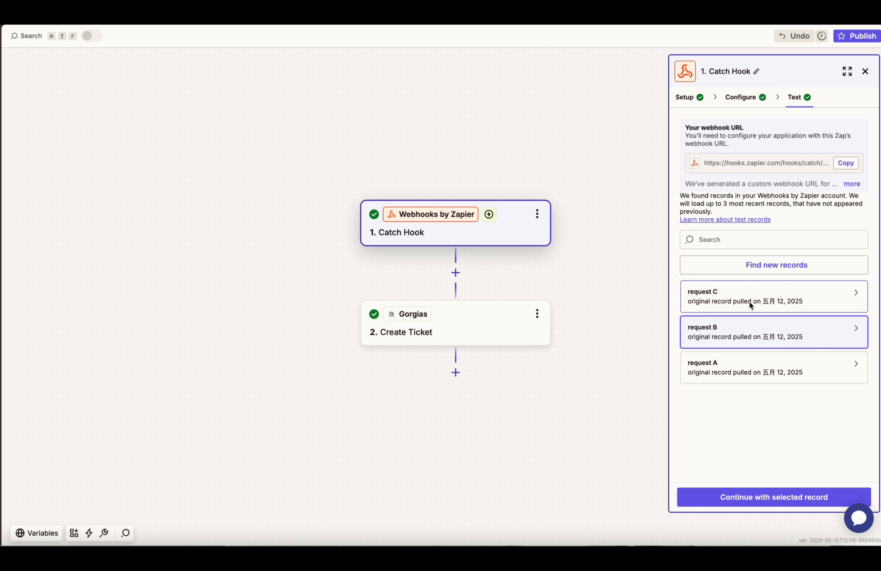
{"action": "left_click", "coordinate": [765, 300]}
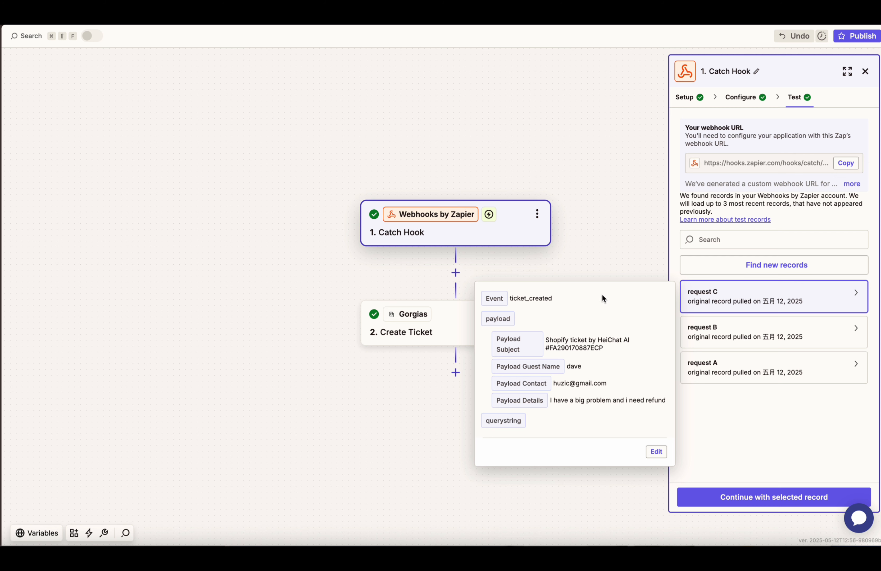
{"action": "left_click", "coordinate": [508, 321]}
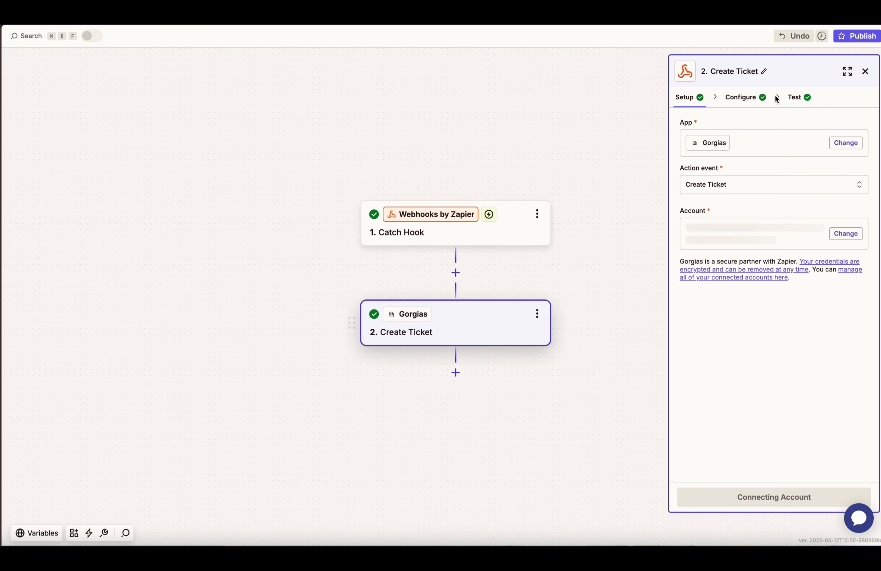
Step: Retest the Gorgias Create Ticket step to send a fresh ticket to Gorgias
{"action": "left_click", "coordinate": [742, 97]}
{"action": "left_click", "coordinate": [794, 97]}
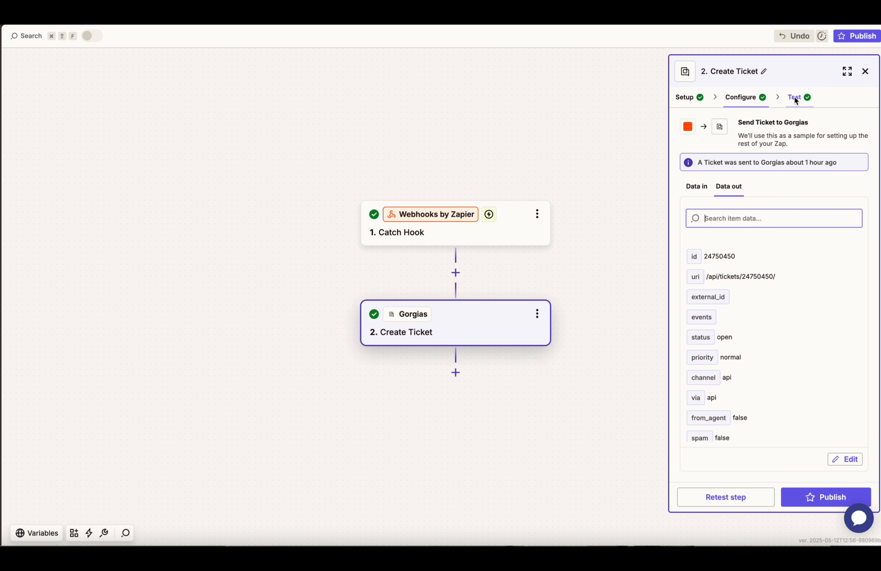
{"action": "left_click", "coordinate": [724, 497]}
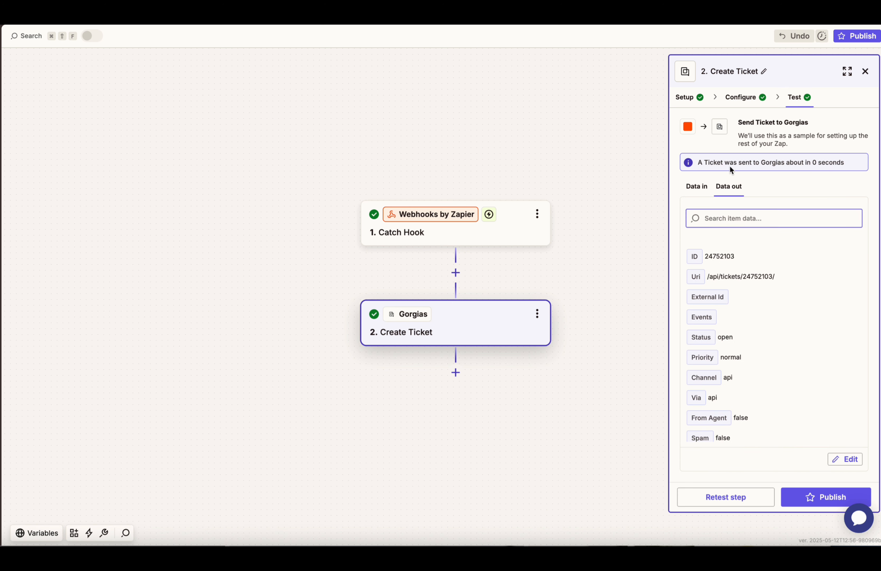
{"action": "left_click_drag", "start_coordinate": [729, 166], "coordinate": [808, 165]}
{"action": "triple_click", "coordinate": [808, 166]}
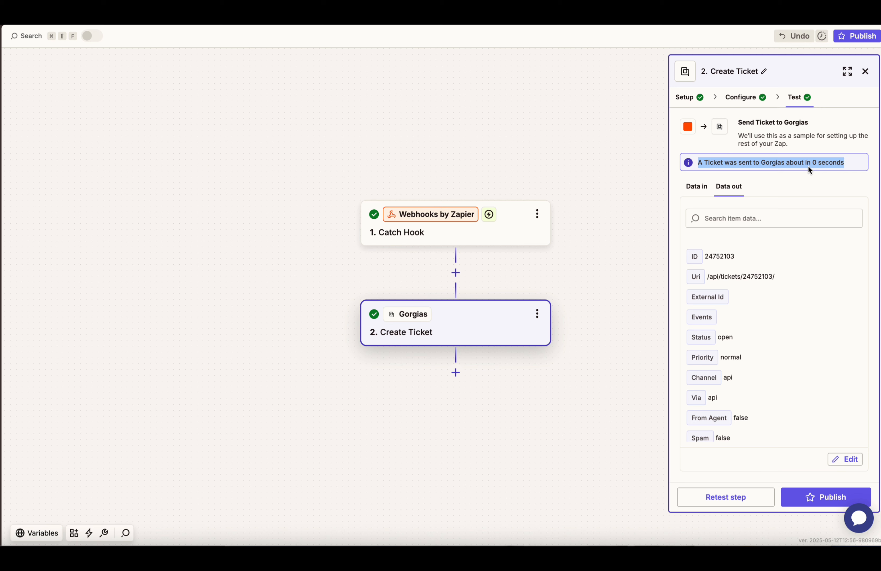
{"action": "double_click", "coordinate": [795, 165]}
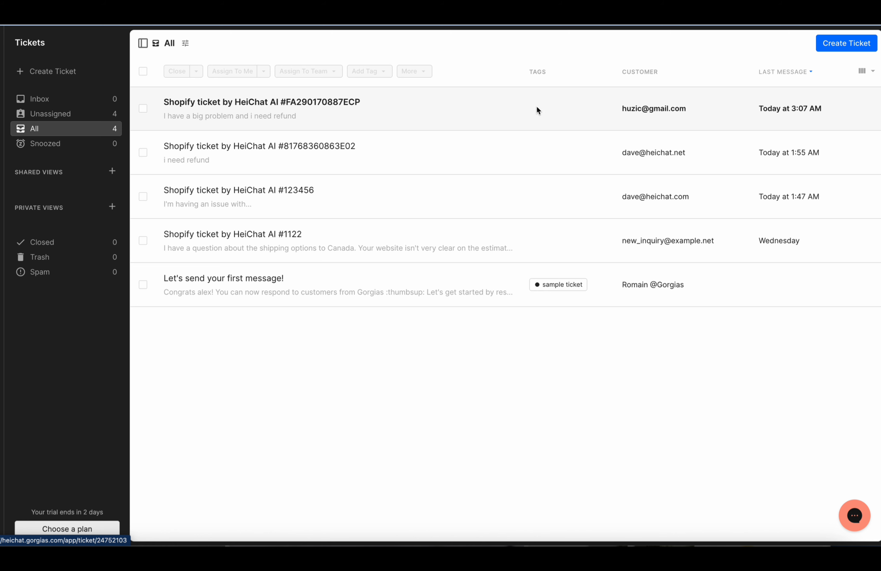
Step: Open the top HeiChat ticket and select the customer's 'I have a big problem and i need refund' message
{"action": "left_click", "coordinate": [470, 106]}
{"action": "left_click_drag", "start_coordinate": [172, 133], "coordinate": [268, 138]}
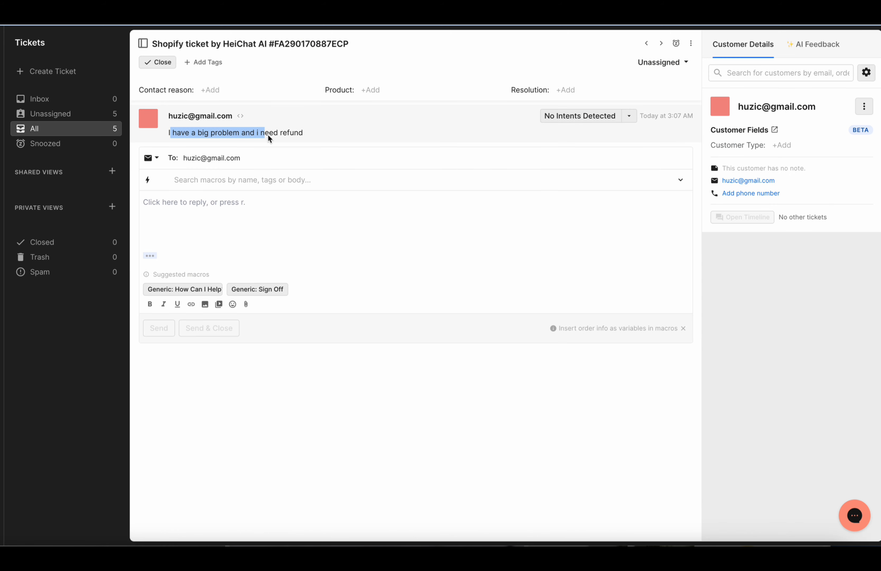
{"action": "triple_click", "coordinate": [287, 134]}
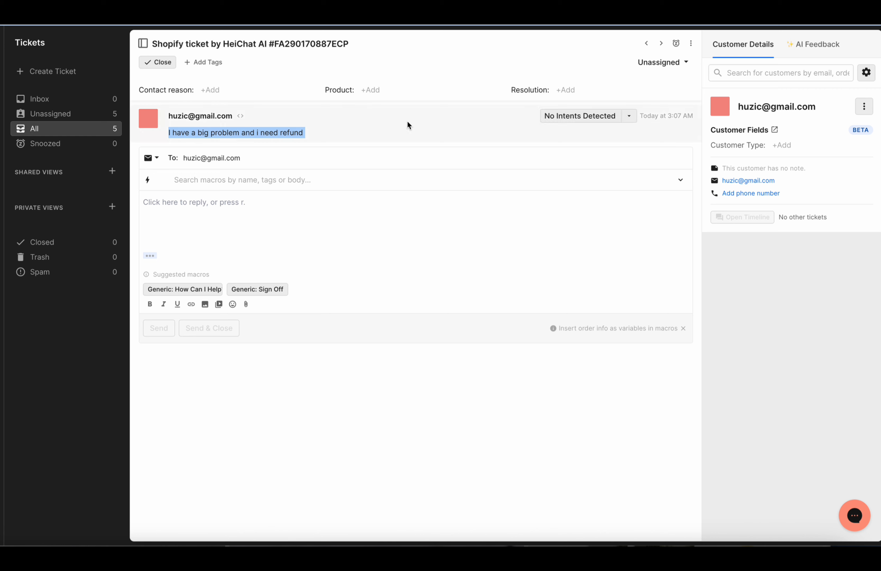